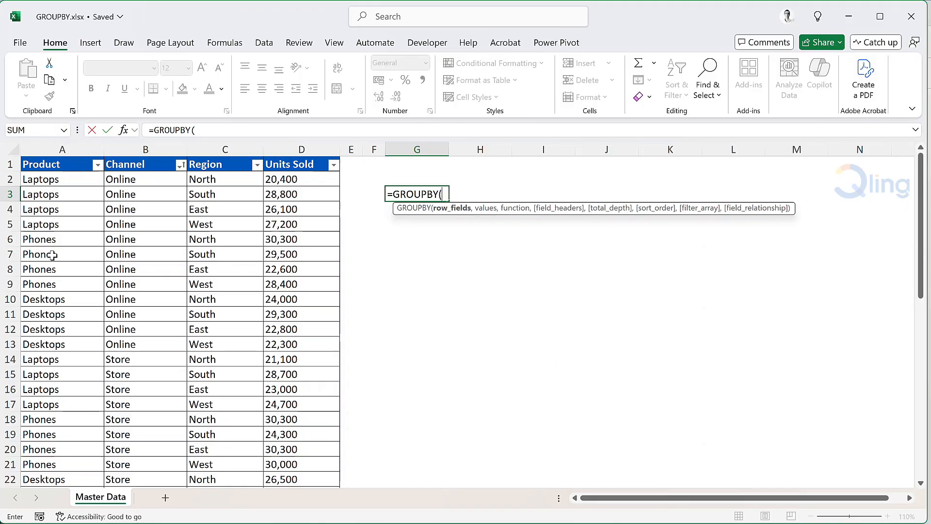
Step: Complete the GROUPBY formula in G3 with A2:A25 as row fields, D2:D25 as values and SUM as the function
left_click(66, 179)
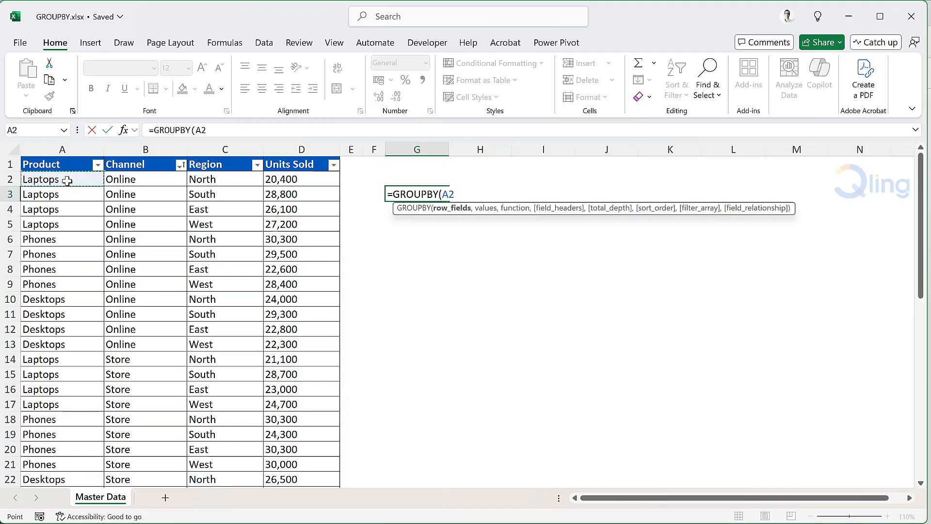
key("ctrl+shift+Down")
scroll(67, 181, "up", 2)
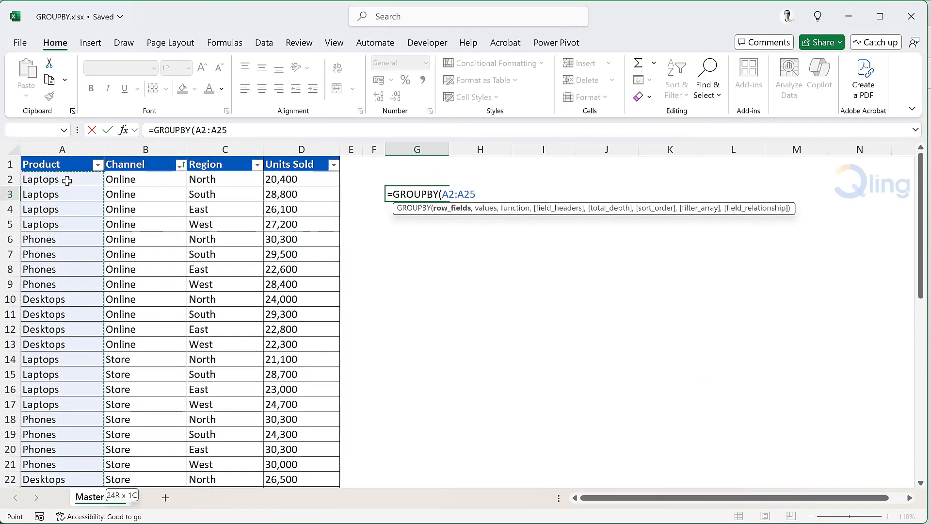
type(",")
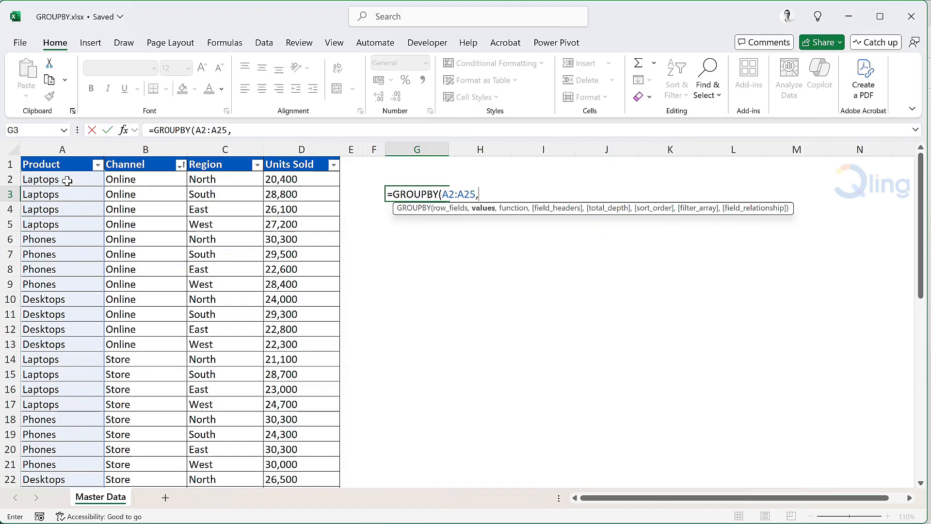
left_click(285, 181)
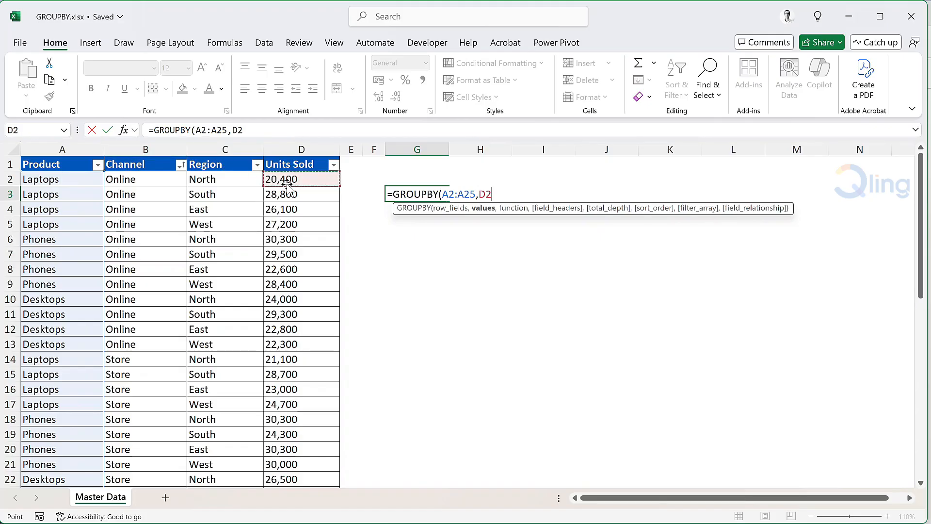
key("ctrl+shift+Down")
scroll(285, 181, "up", 1)
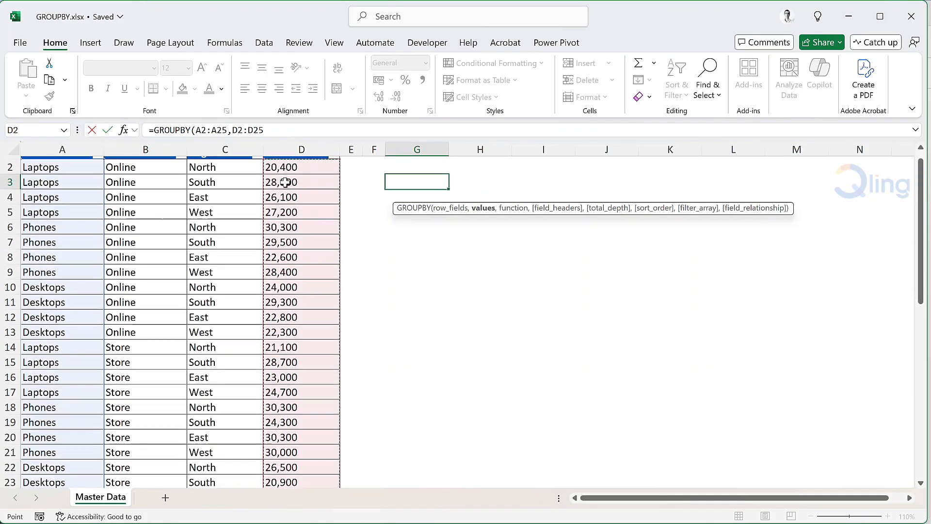
type(",")
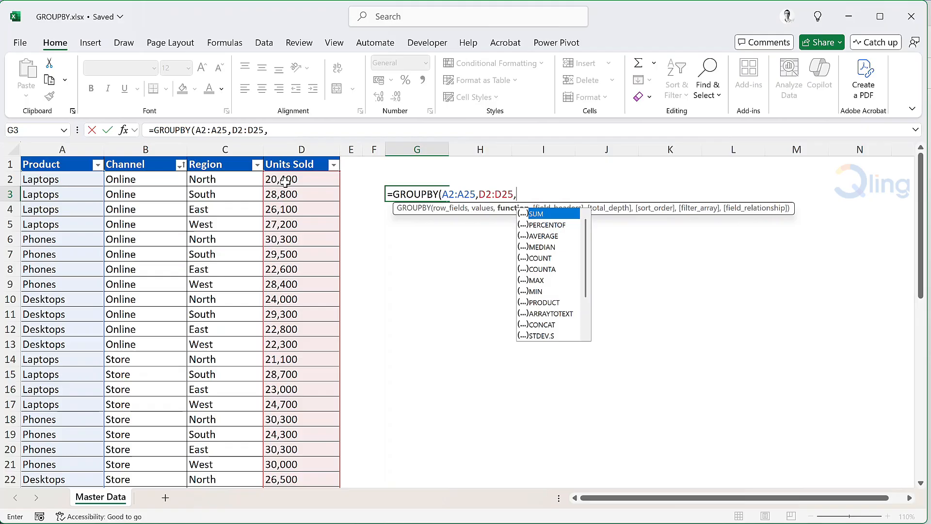
key("Tab")
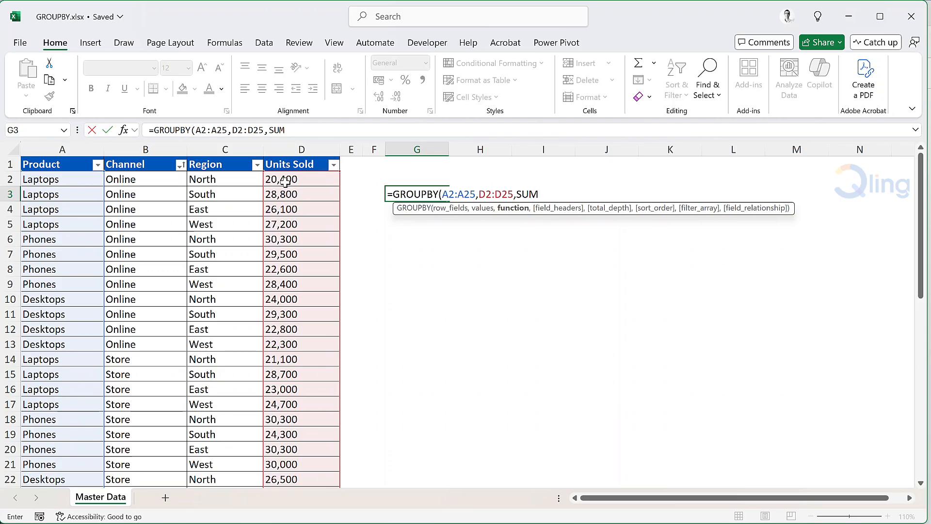
type(")")
key("Return")
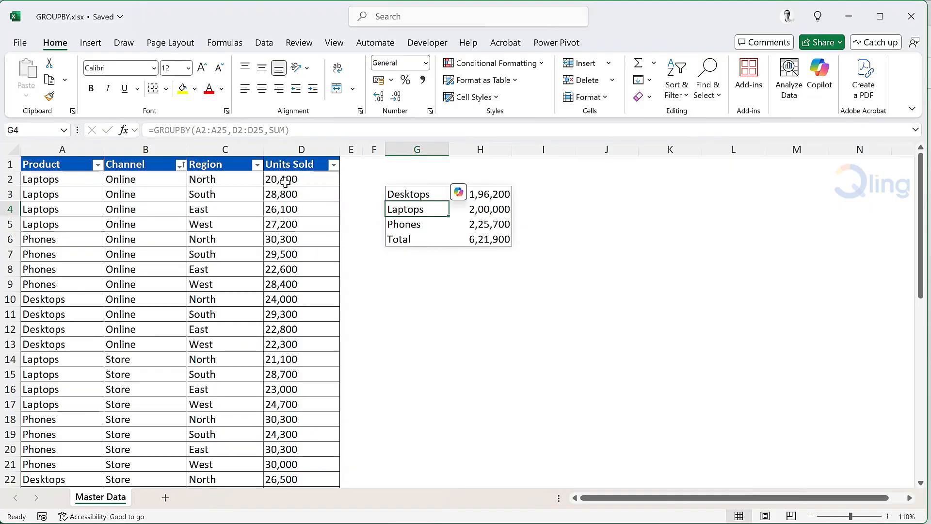
key("Up")
key("F2")
type(",")
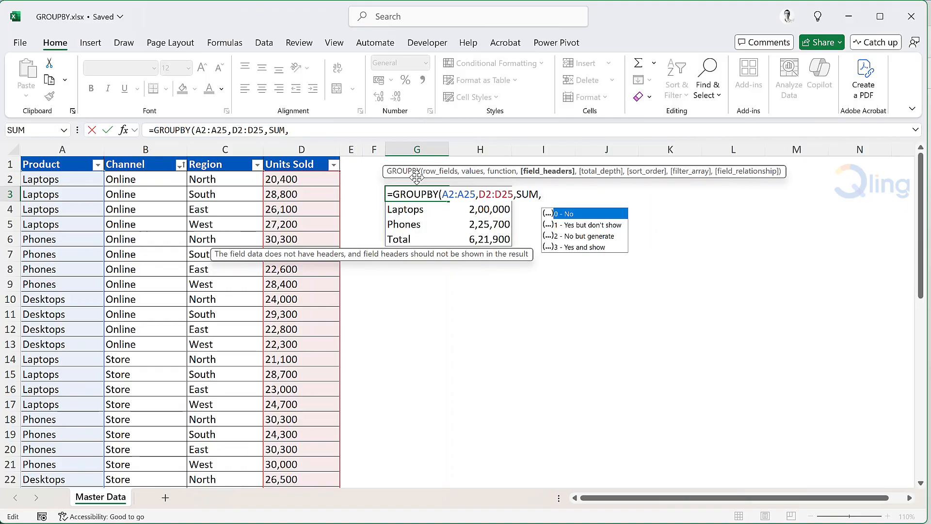
key("Escape")
key("Escape")
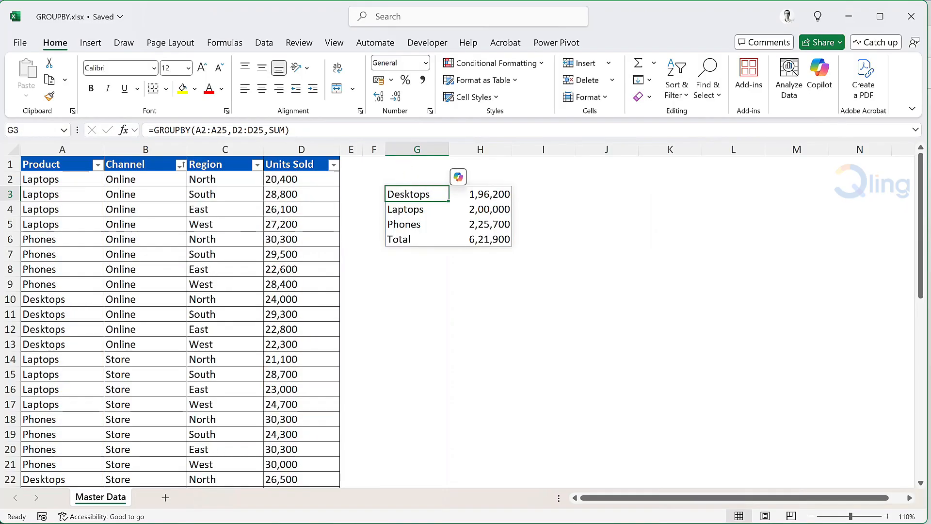
Step: Copy the G3 formula into J3 and add a field_headers argument of 0, giving =GROUPBY(A2:A25,D2:D25,SUM,0)
left_click_drag(300, 130, 149, 130)
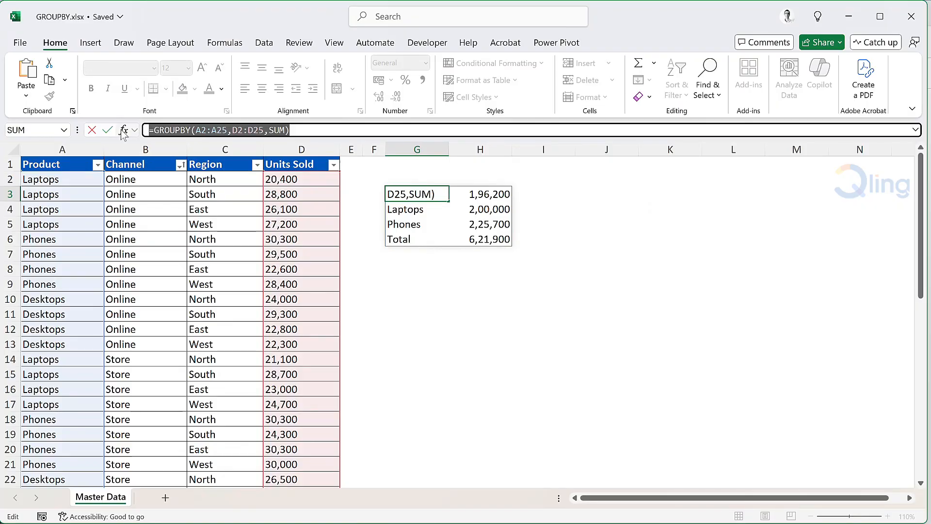
key("Escape")
left_click(609, 195)
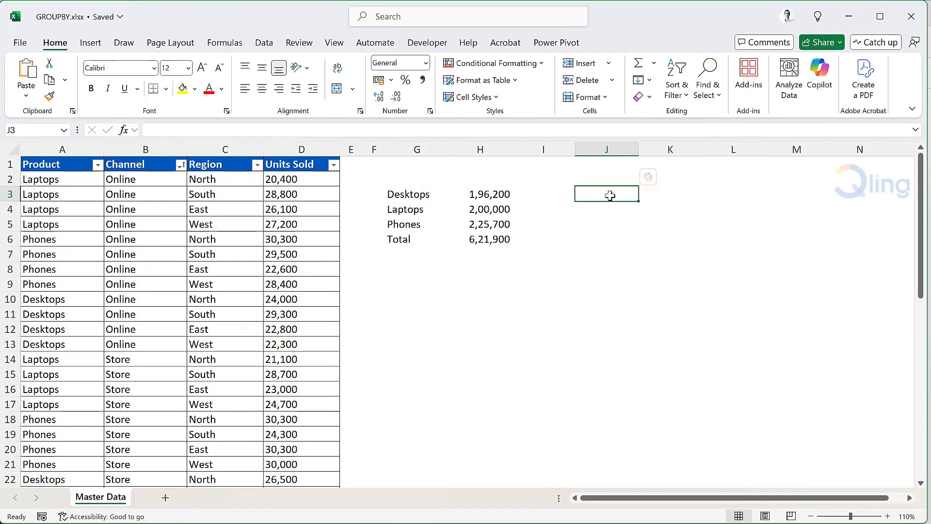
type("=GROUPBY(A2:A25,D2:D25,SUM")
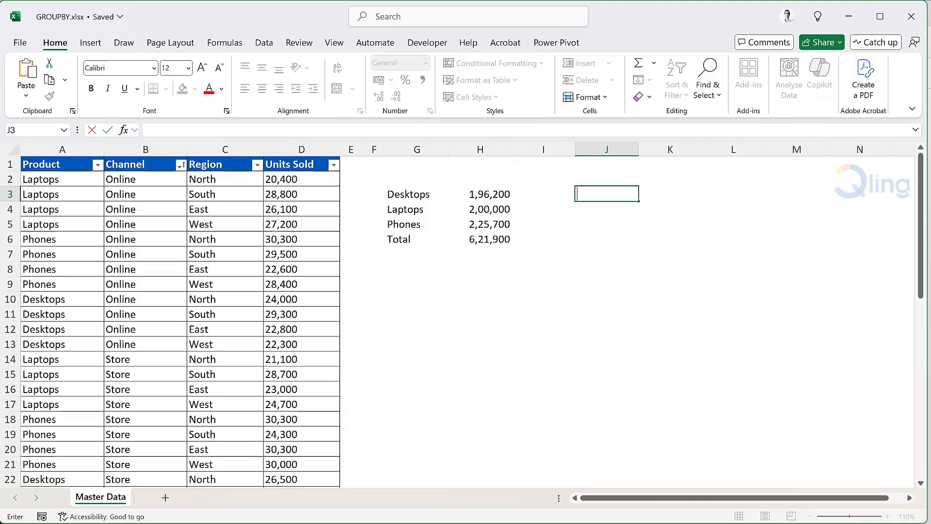
type(",")
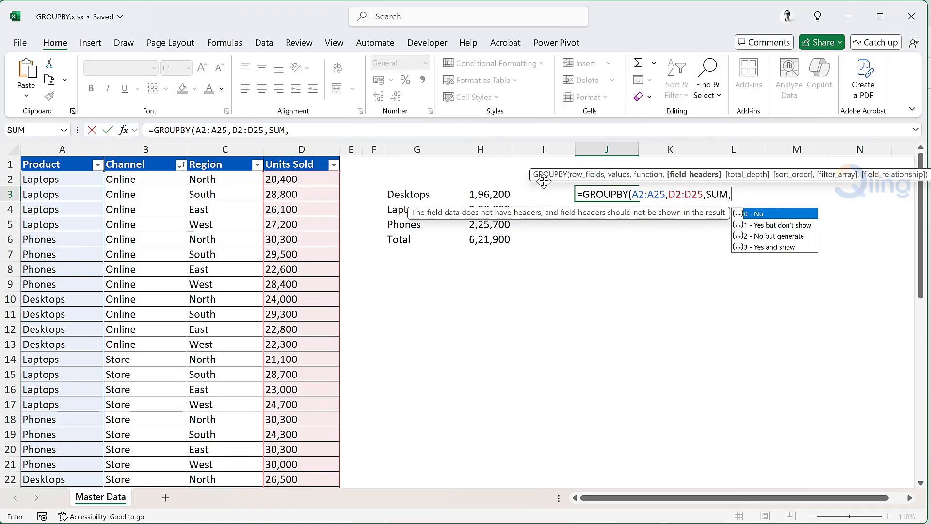
type("0")
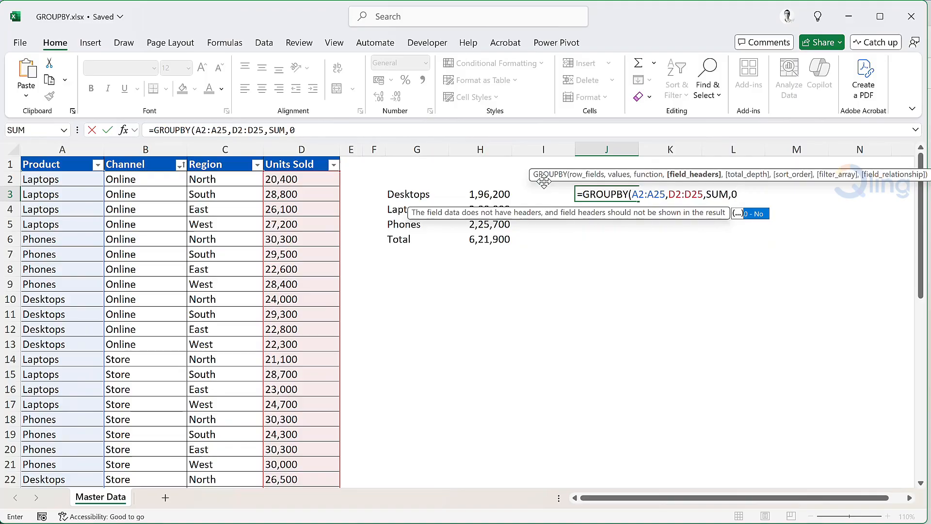
type(")")
key("Return")
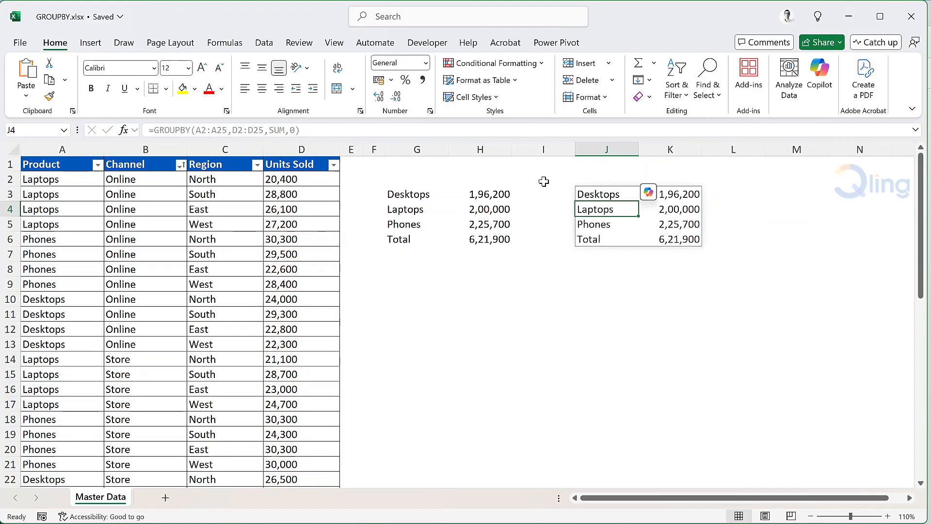
Step: Change the field_headers argument of the GROUPBY formula in J3 to 1 (Yes but don't show)
key("Up")
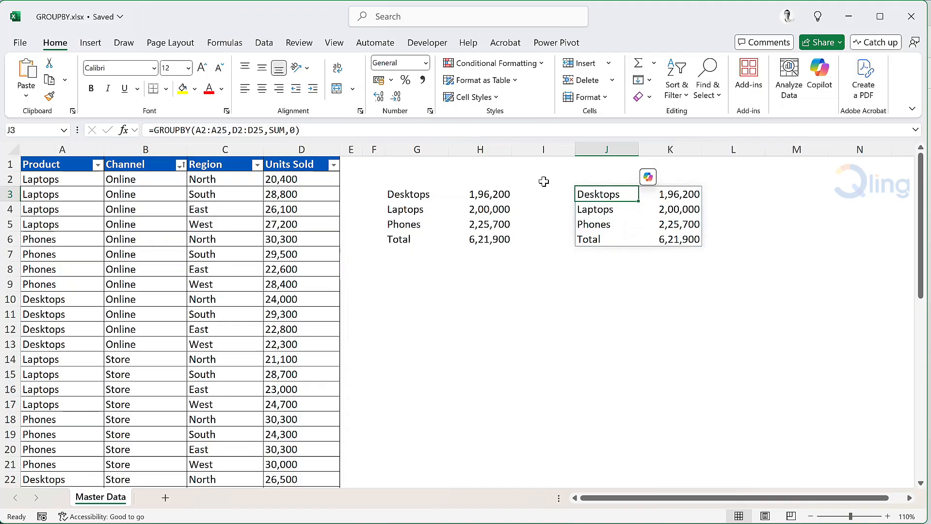
key("F2")
key("BackSpace")
key("BackSpace")
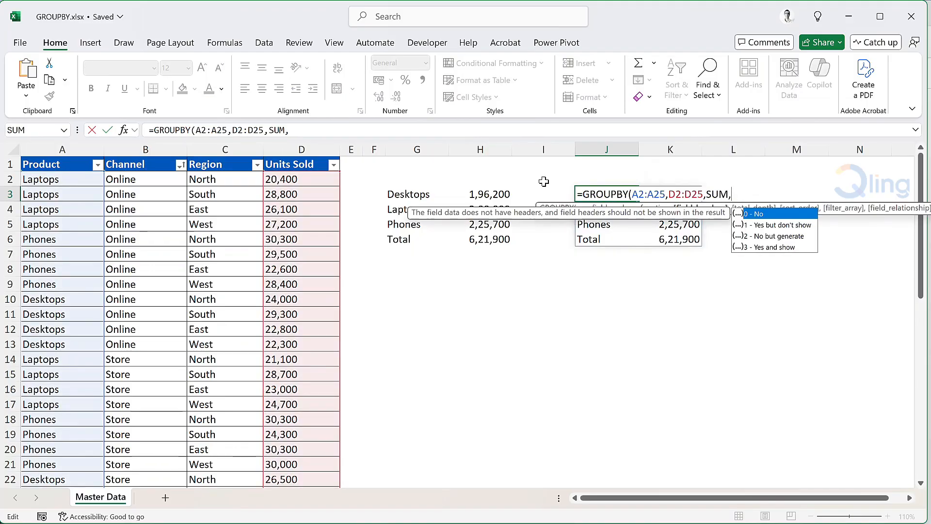
type("1")
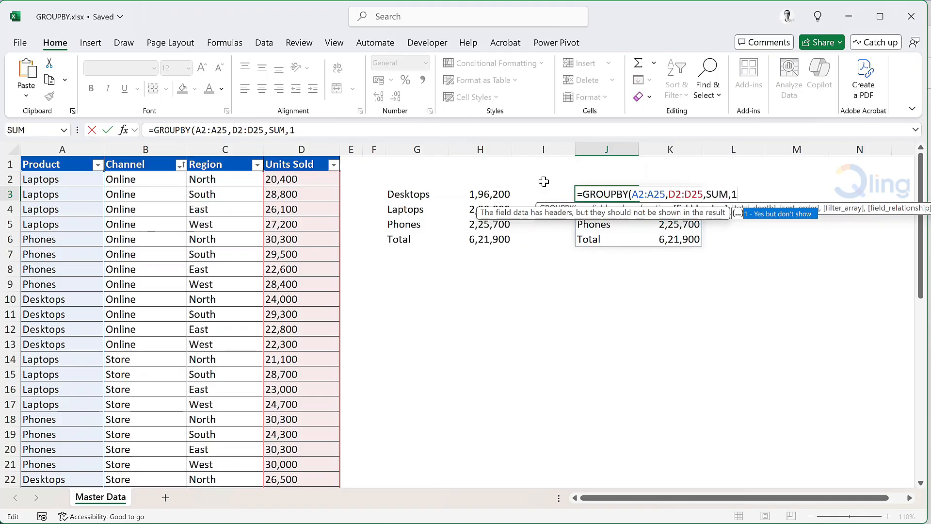
type(")")
key("Return")
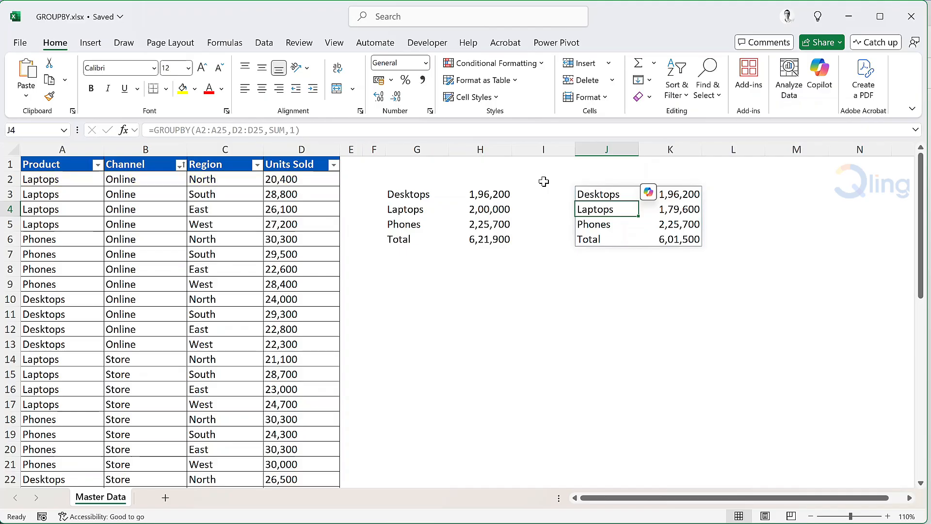
Step: Change the field_headers argument of the GROUPBY formula in J3 to 2 (No but generate)
key("Up")
key("F2")
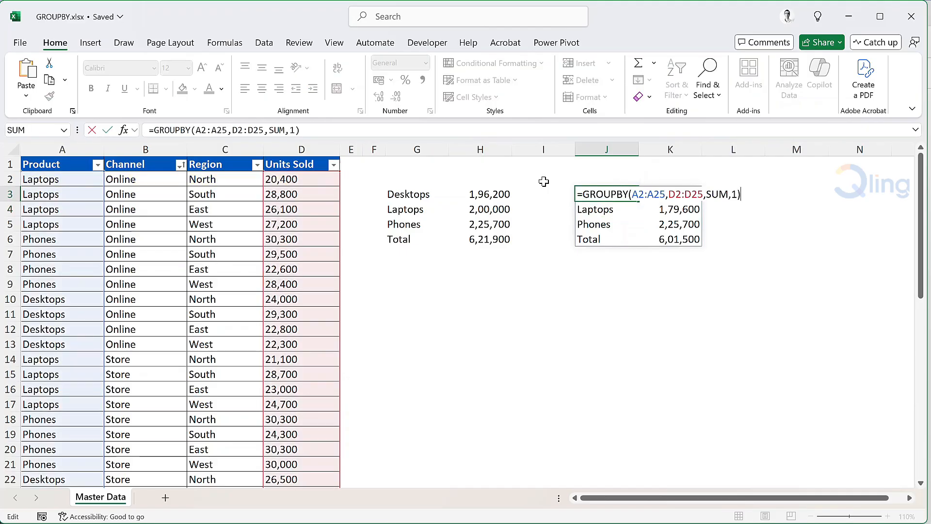
key("BackSpace")
key("BackSpace")
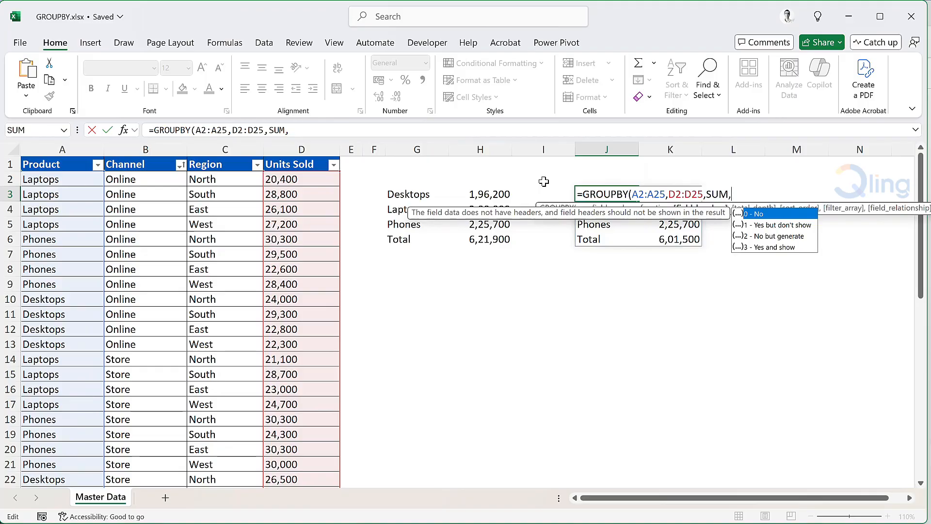
type("2")
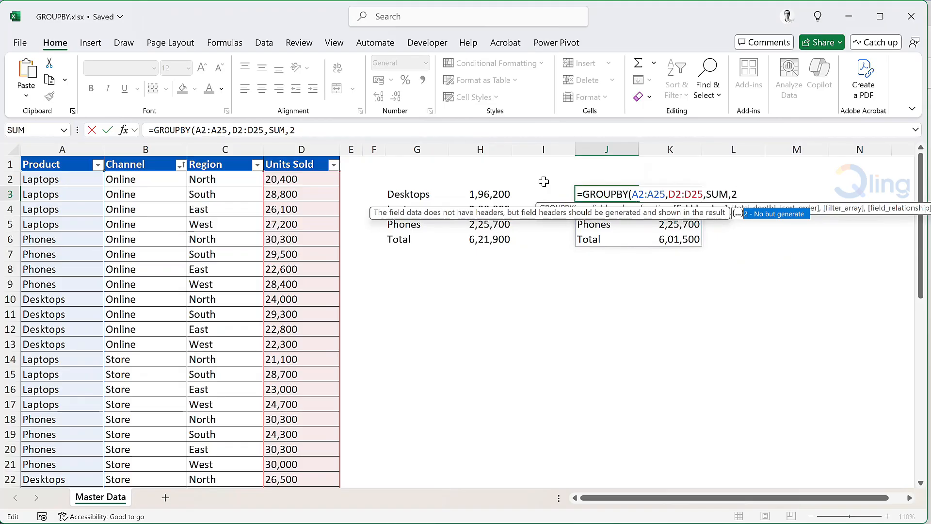
type(")")
key("Return")
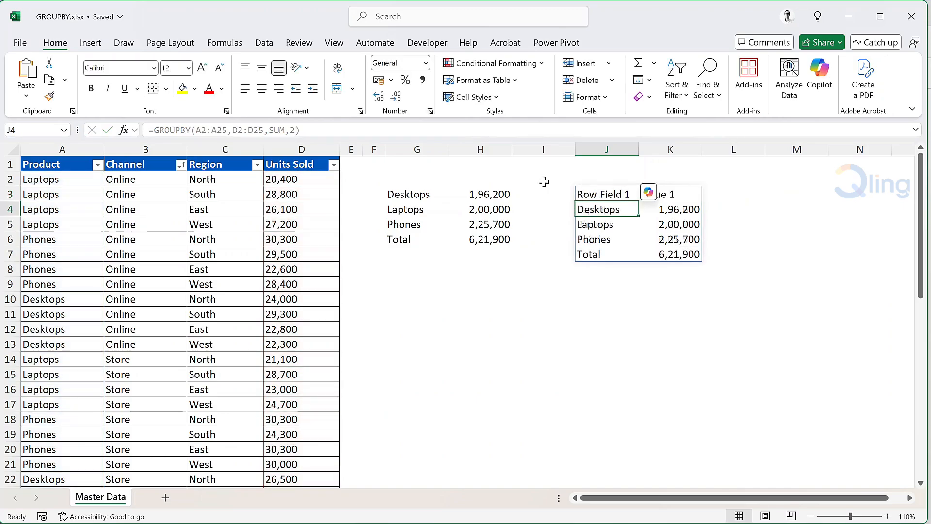
left_click(588, 300)
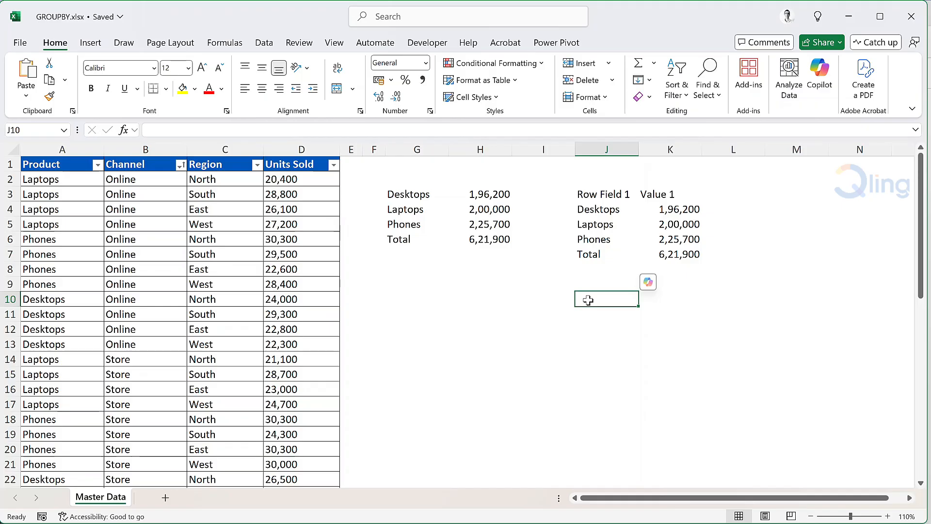
Step: Extend the J3 formula's ranges to include the header row, using A1:A25 for row fields and D1:D25 for values
left_click(606, 194)
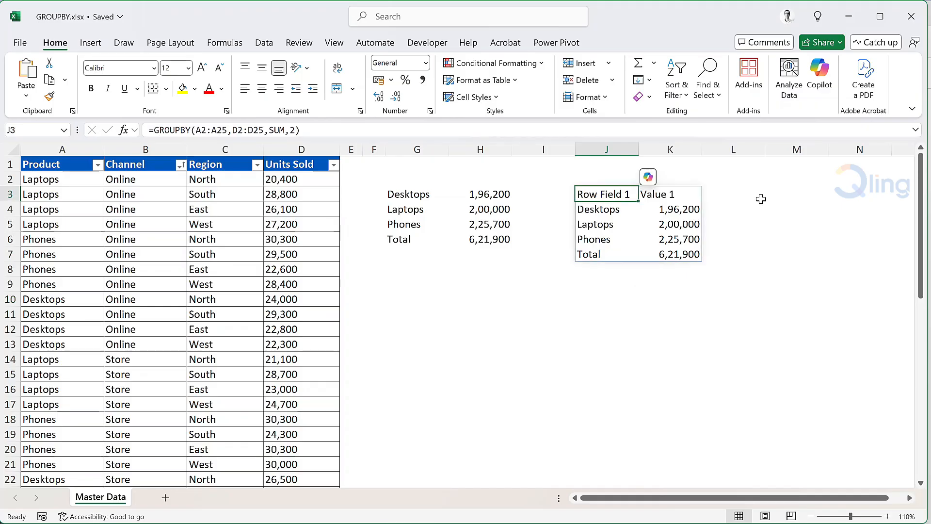
double_click(629, 194)
key("Right")
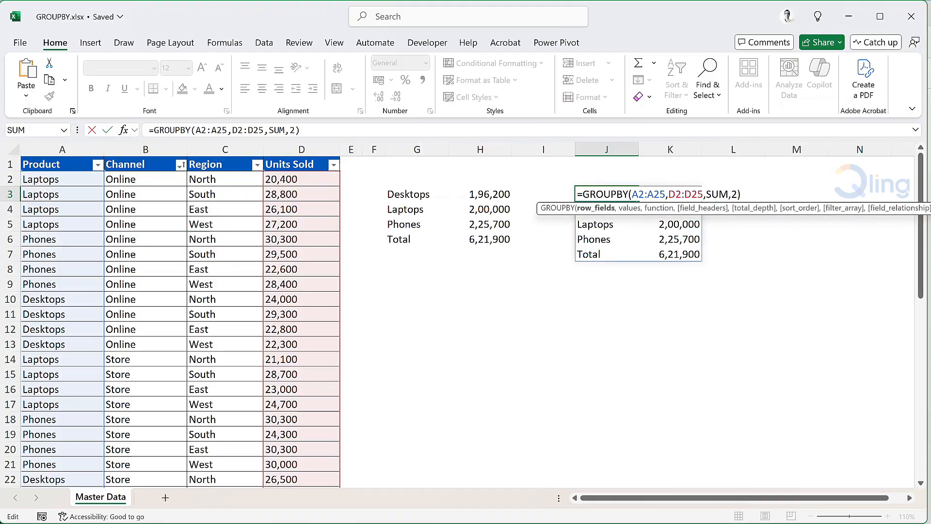
key("BackSpace")
type("1")
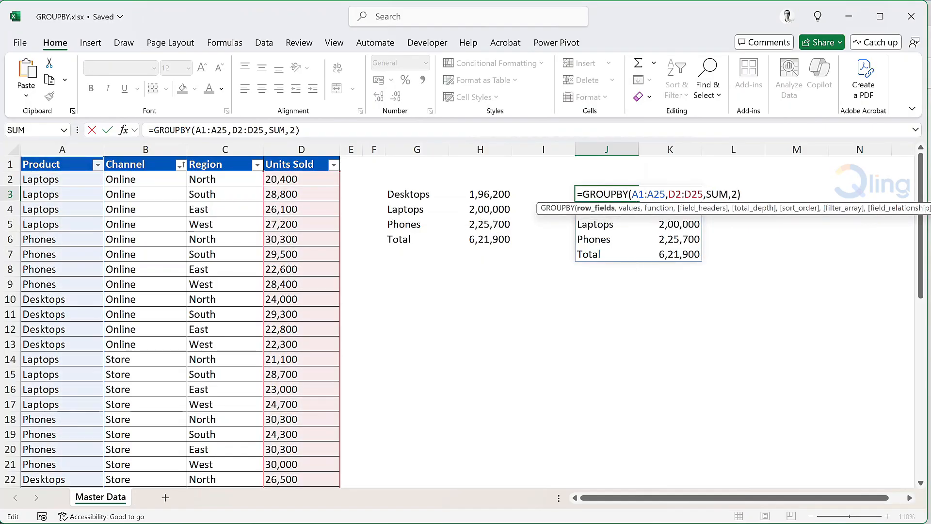
key("Right")
key("Right")
key("Right")
key("Right")
key("Right")
key("Right")
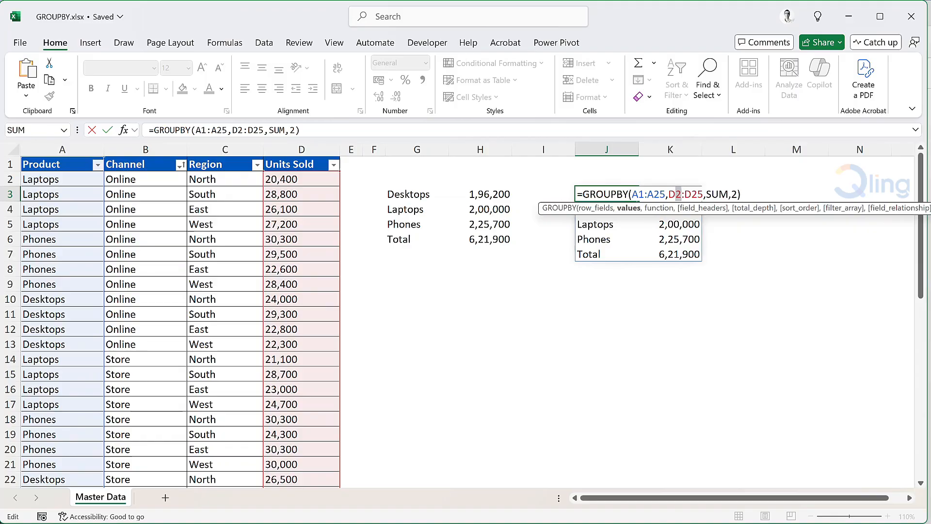
key("BackSpace")
type("1")
Step: Set field_headers in the J3 formula to 1 (Yes but don't show), giving =GROUPBY(A1:A25,D1:D25,SUM,1)
key("Right")
key("Right")
key("Right")
key("Right")
key("Right")
key("Right")
key("Right")
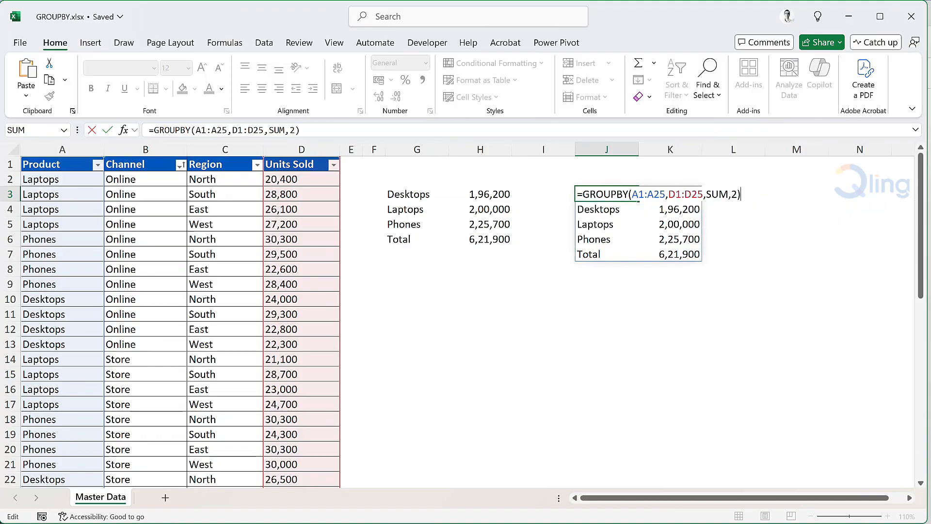
key("BackSpace")
key("BackSpace")
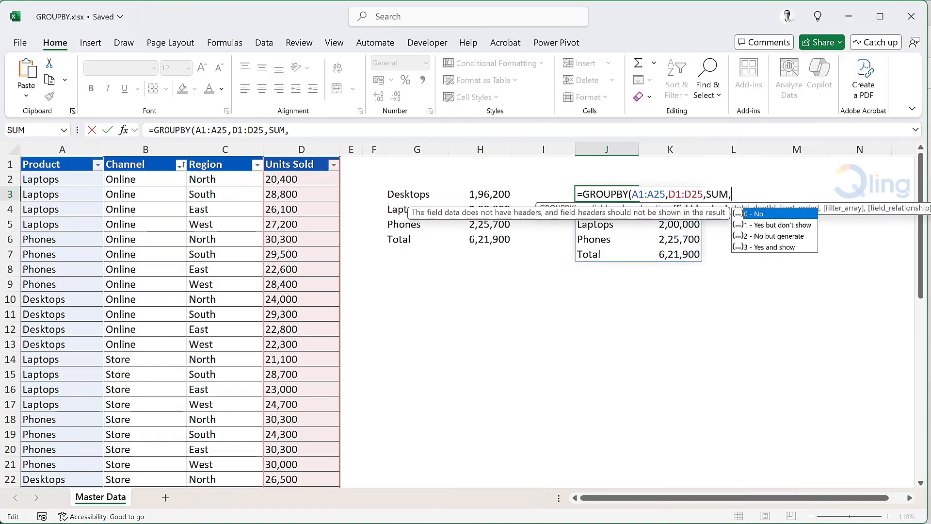
type("1")
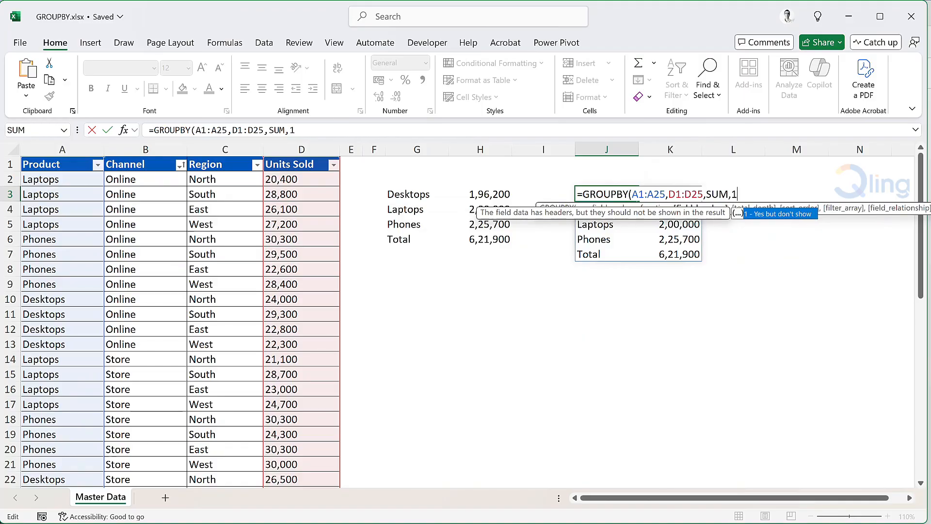
type(")")
key("Return")
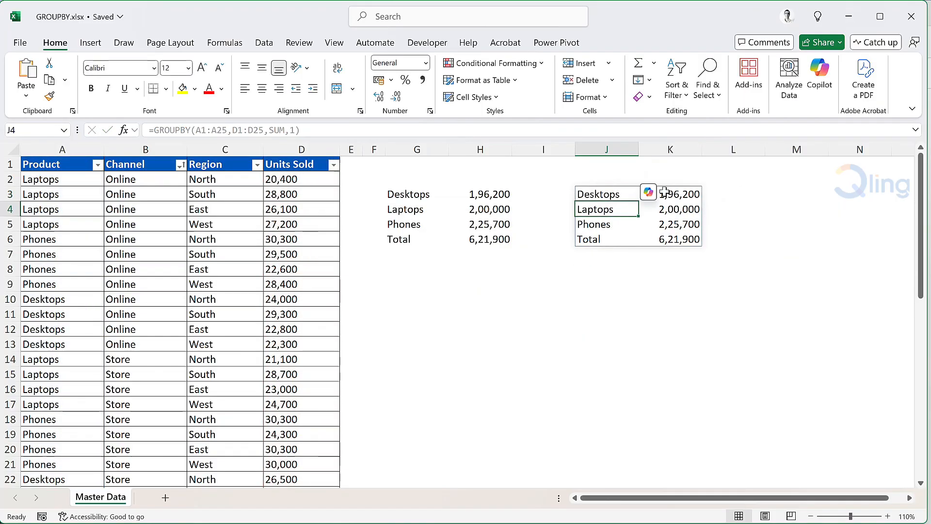
left_click(622, 268)
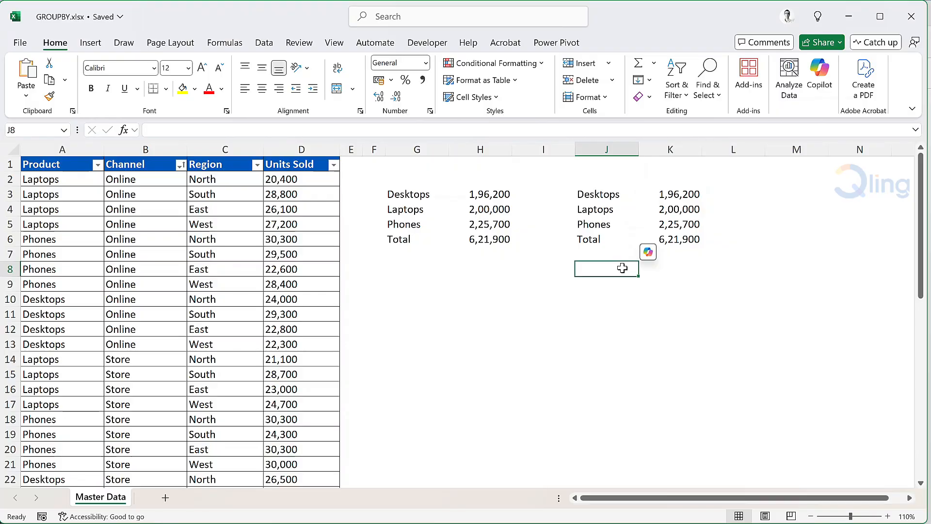
left_click(586, 193)
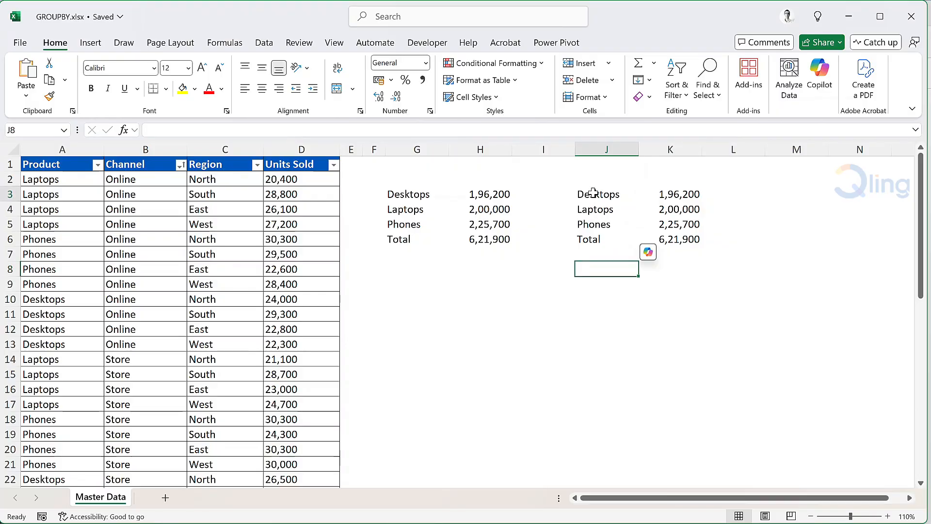
Step: Set the field_headers argument of the GROUPBY formula in J3 to 3 (Yes and show)
double_click(589, 194)
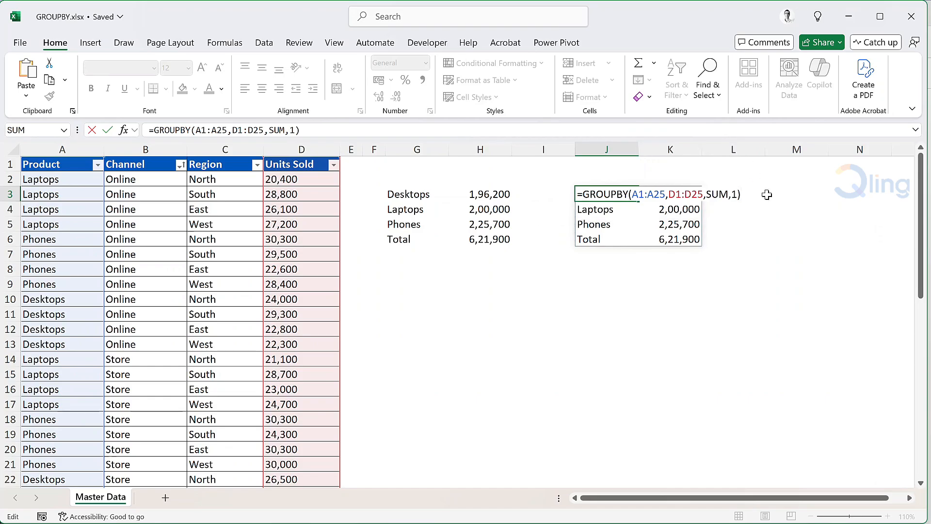
key("BackSpace")
key("BackSpace")
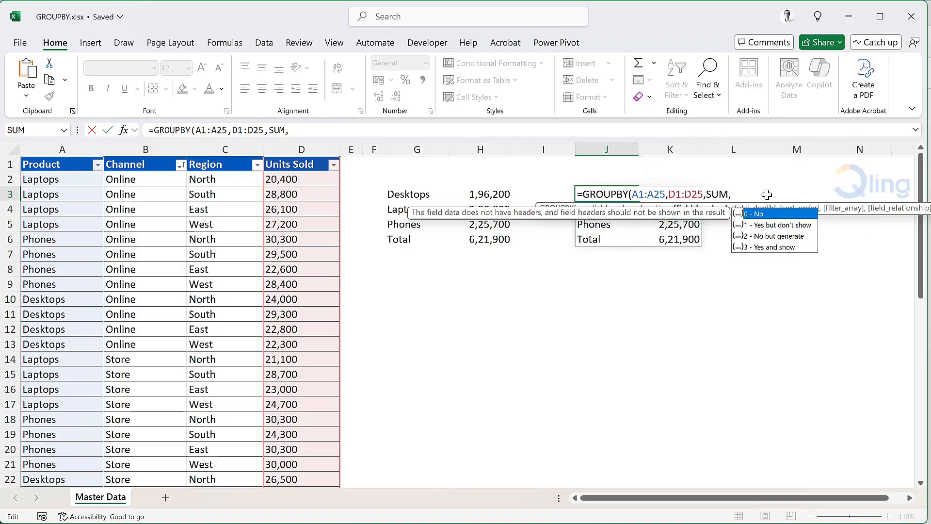
type("3)")
key("Return")
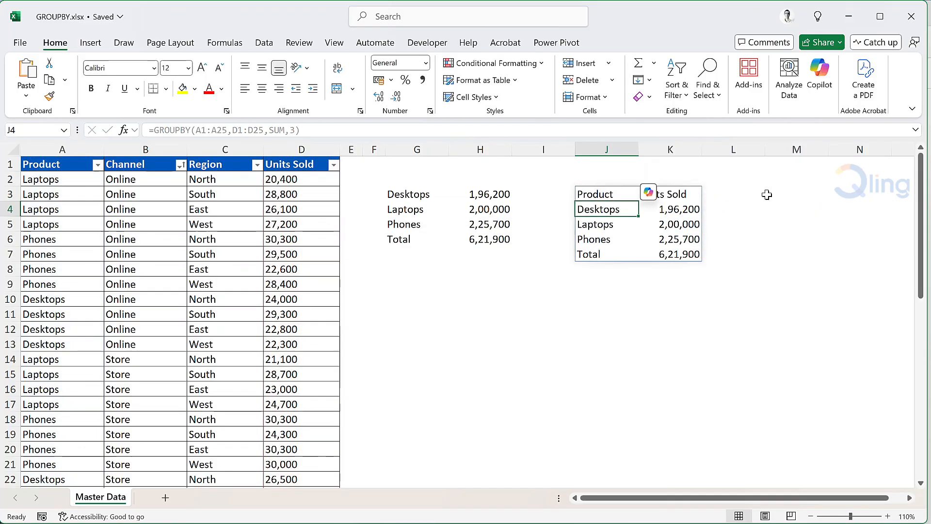
left_click(609, 298)
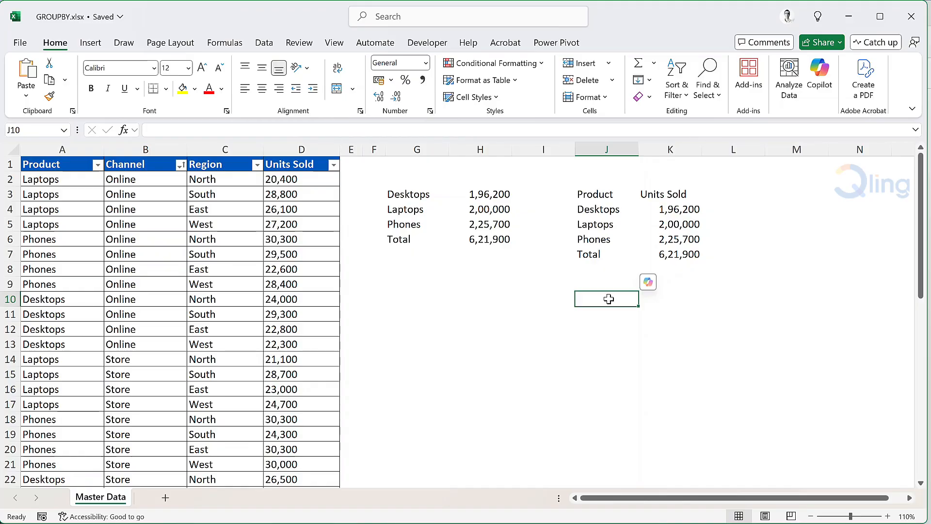
Step: Add a total_depth argument of 0 (No totals) to the GROUPBY formula in J3
double_click(599, 194)
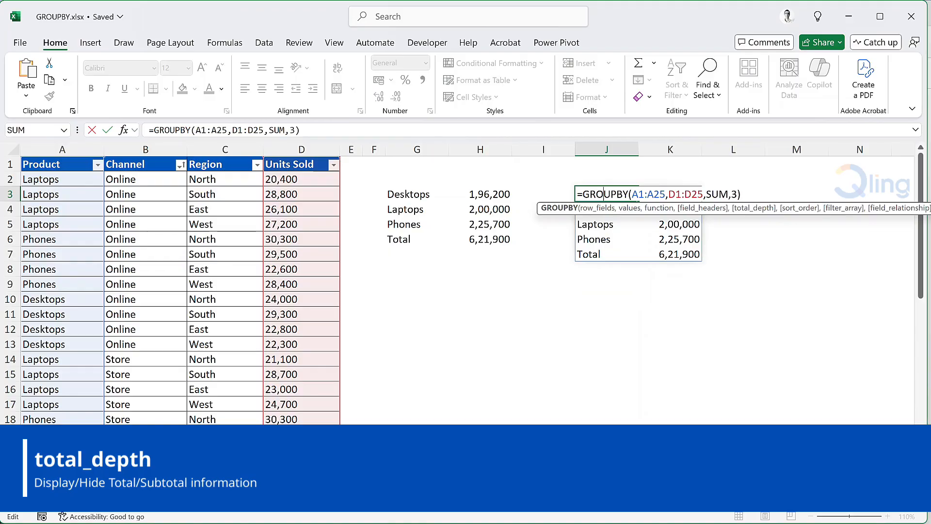
key("End")
key("BackSpace")
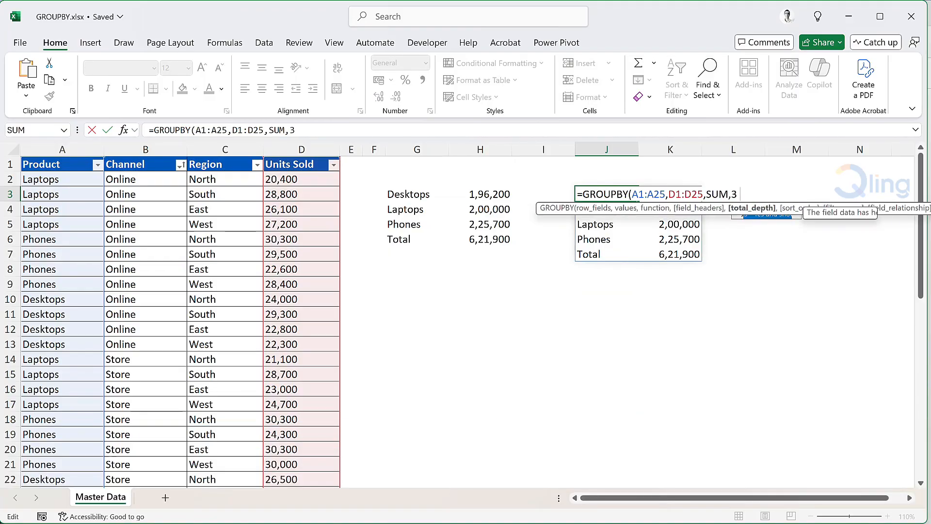
type(",")
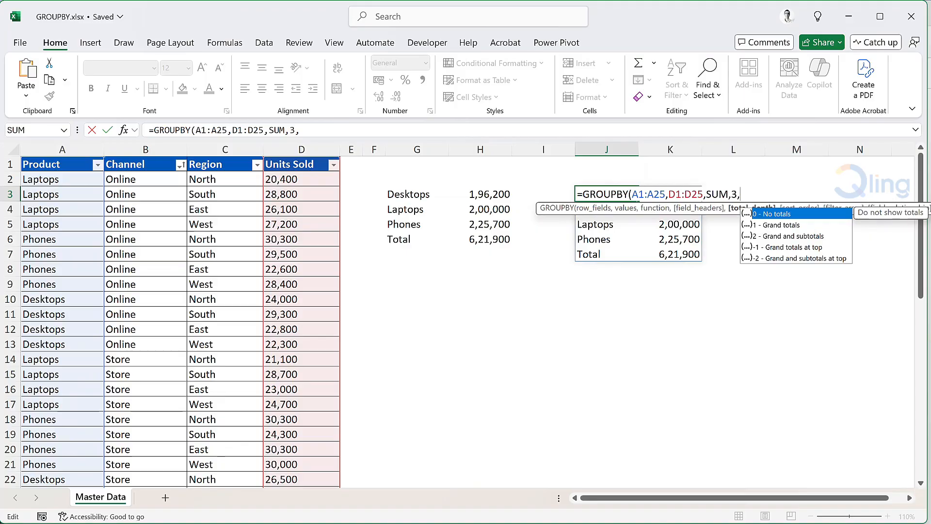
type("0)")
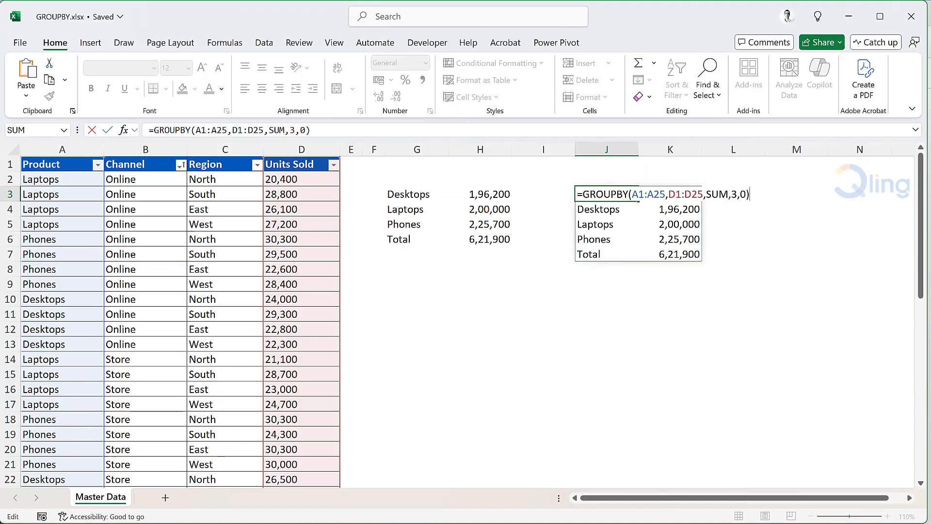
key("Return")
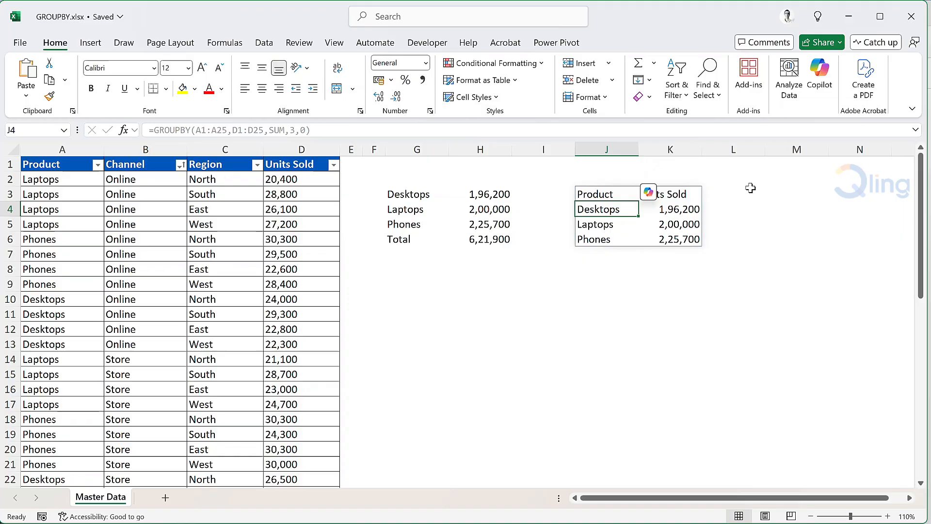
Step: Change the total_depth argument of the GROUPBY formula in J3 to 1 (Grand totals)
double_click(621, 193)
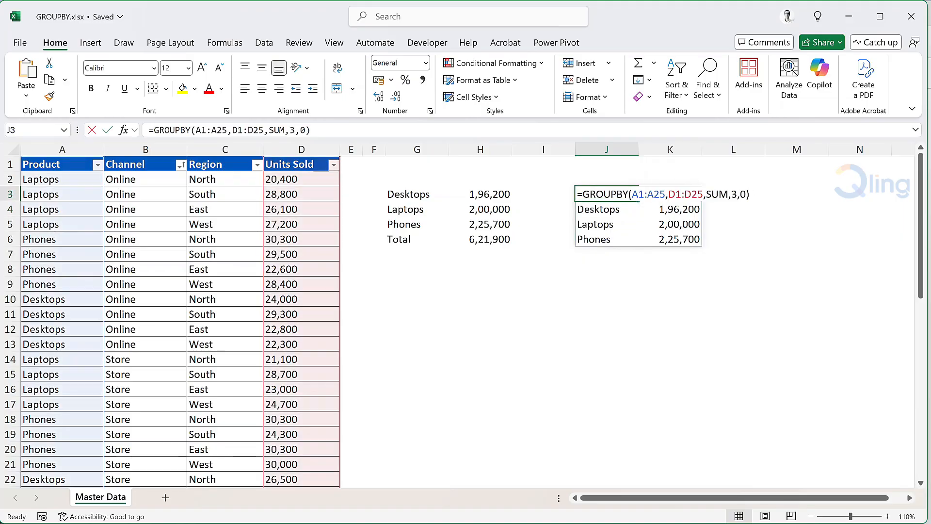
key("End")
key("BackSpace")
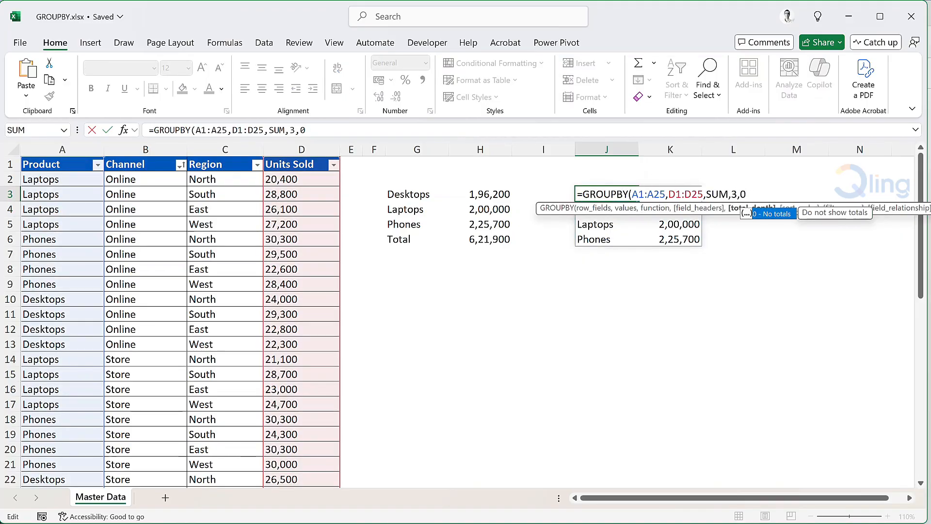
key("BackSpace")
type("1")
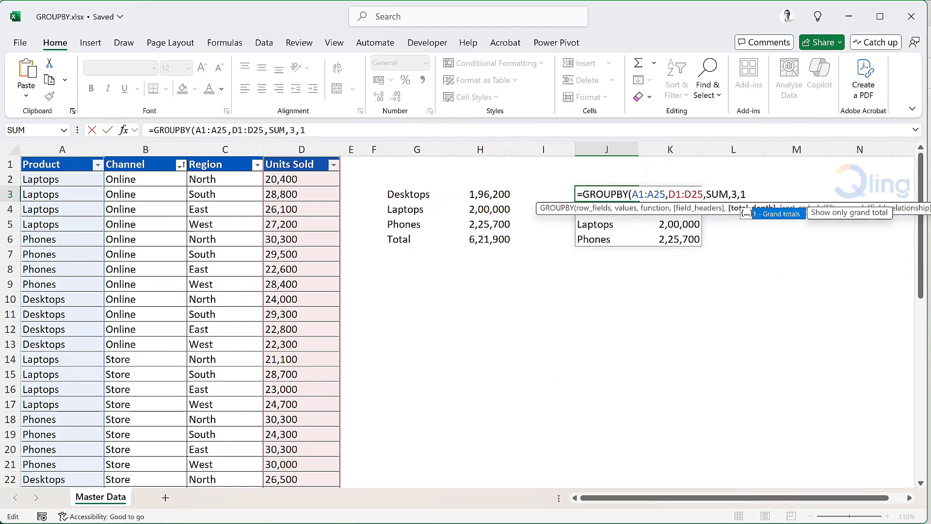
type(")")
key("Return")
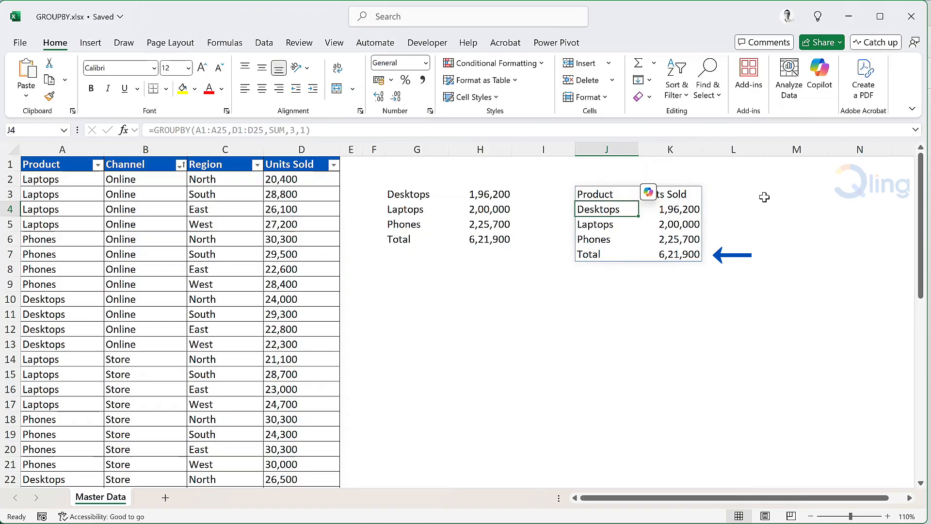
Step: Change the total_depth argument of the J3 formula to -1 (Grand totals at top), giving =GROUPBY(A1:A25,D1:D25,SUM,3,-1)
double_click(596, 195)
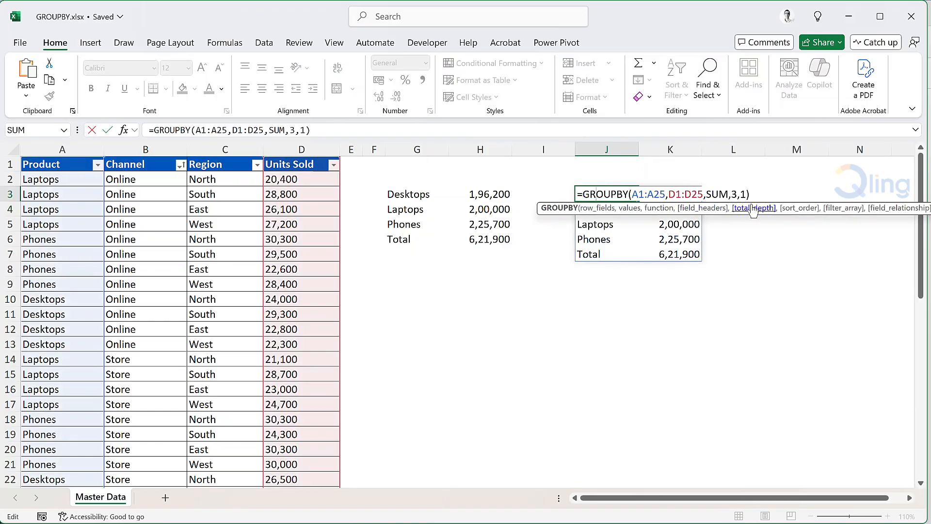
left_click(750, 194)
key("BackSpace")
key("BackSpace")
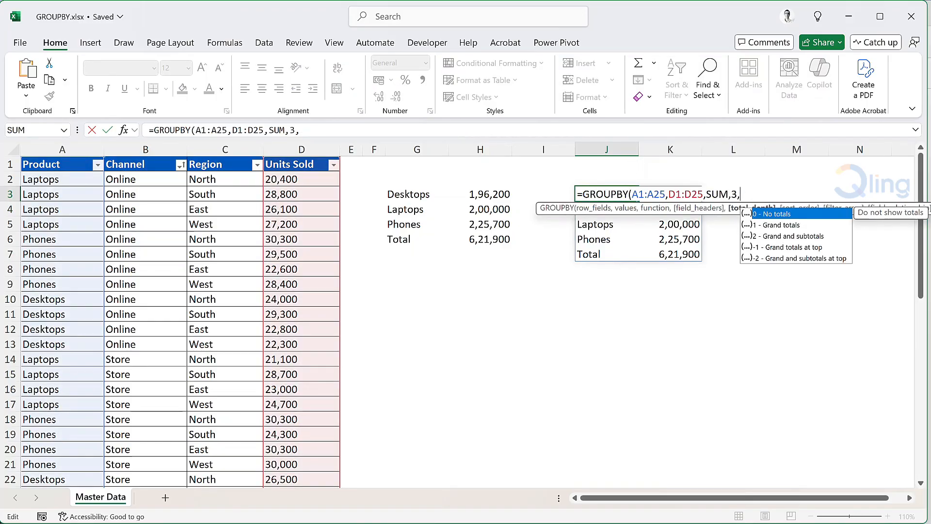
type("-1)")
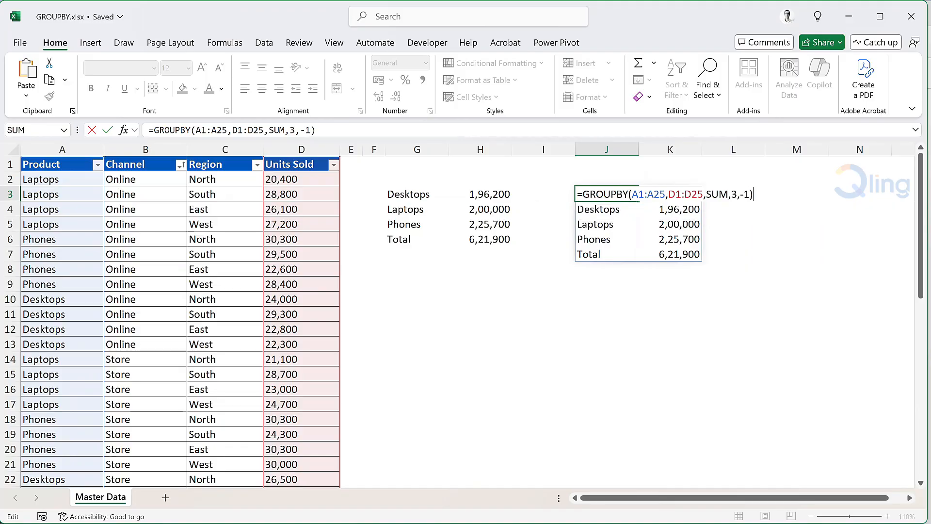
key("Return")
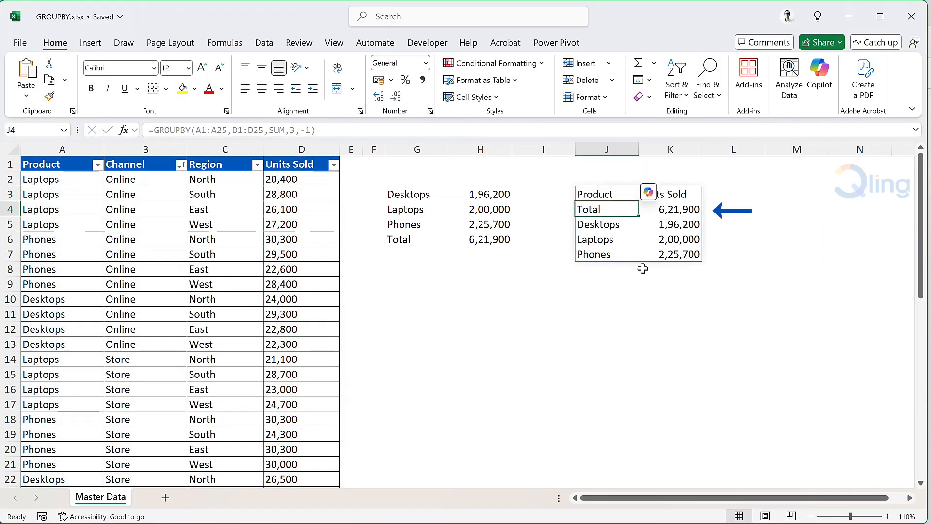
left_click(641, 296)
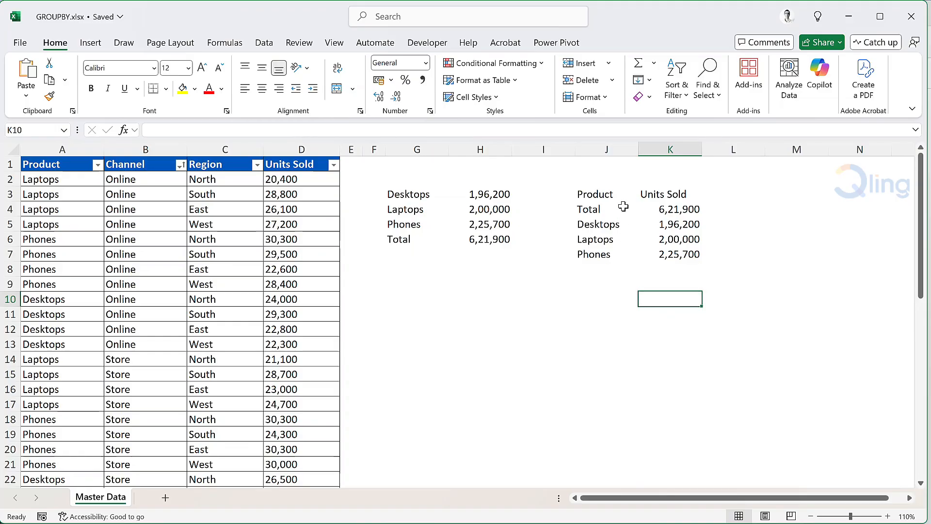
Step: Delete the GROUPBY formulas in J3 and G3 to clear both product summaries
left_click(599, 194)
key("Delete")
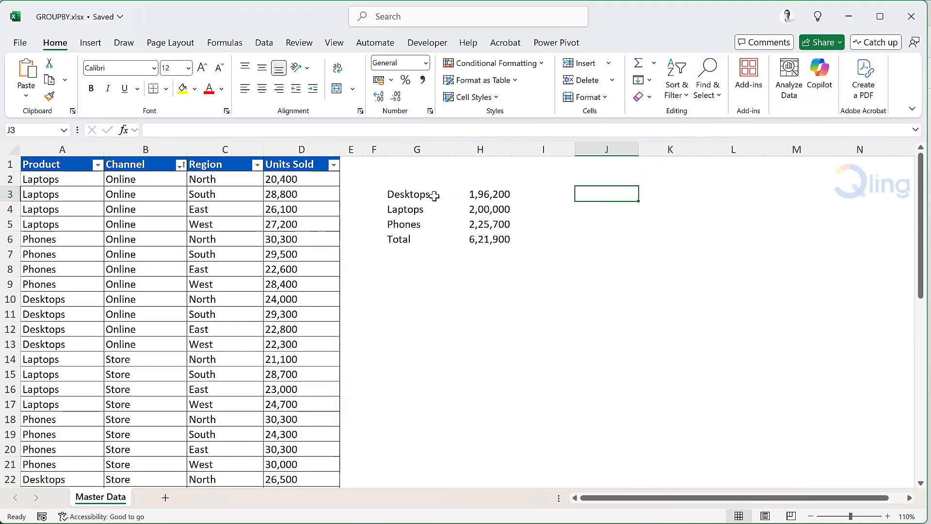
left_click(415, 195)
key("Delete")
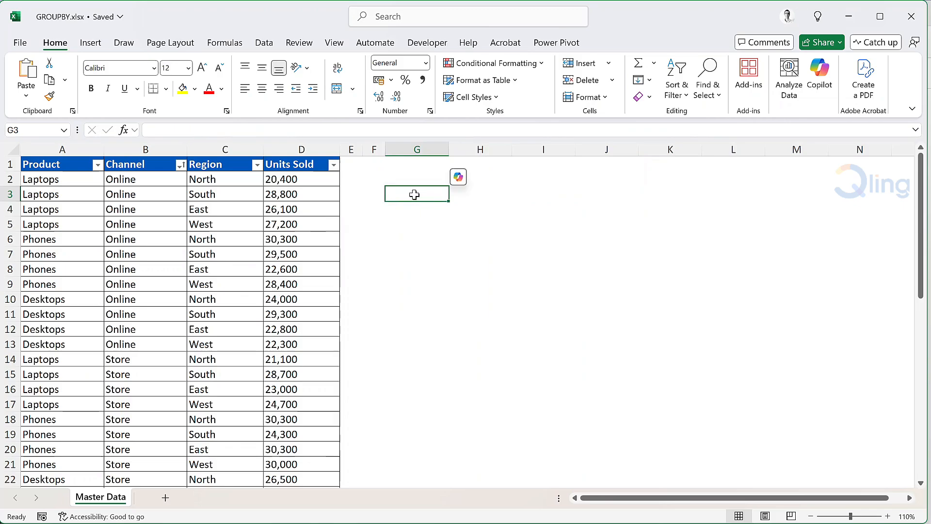
Step: Start a GROUPBY formula in G3 with HSTACK(A1:A25,B1:B25) as its row fields to group by product and channel
type("=groupb")
key("Tab")
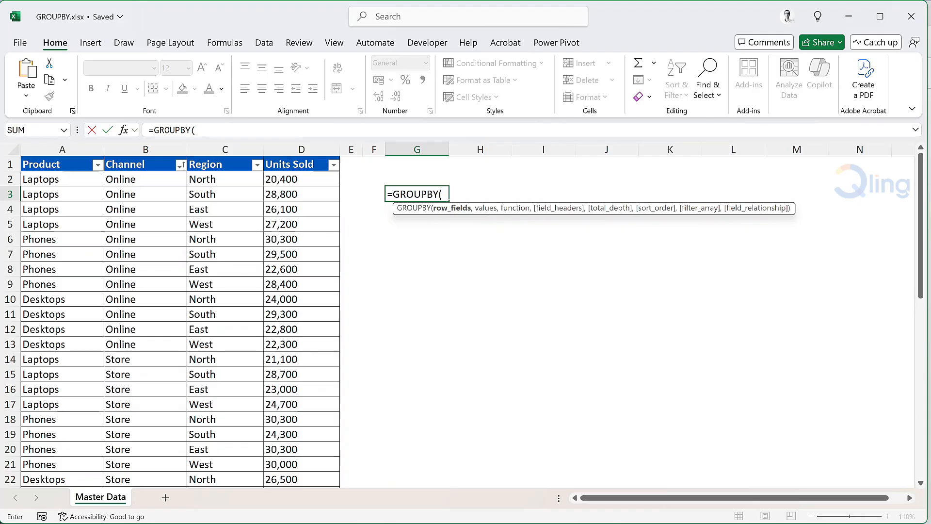
type("hsta")
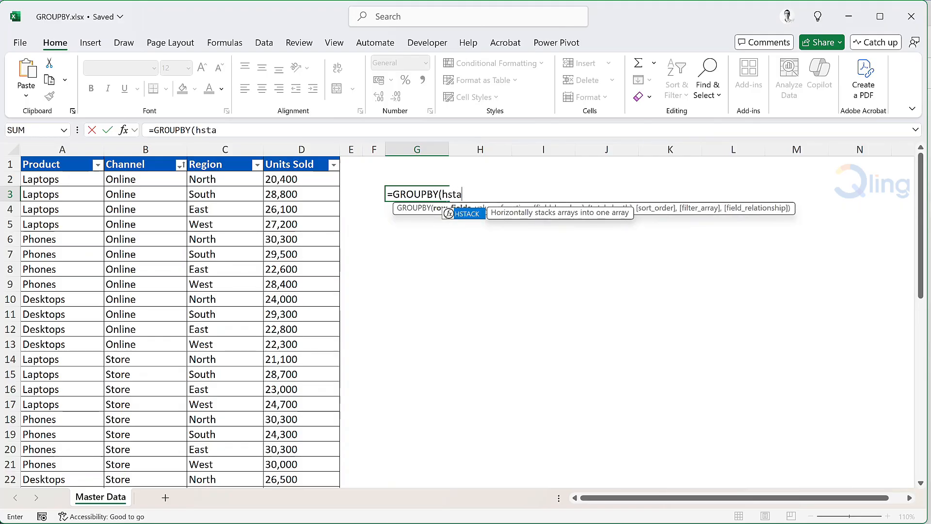
key("Tab")
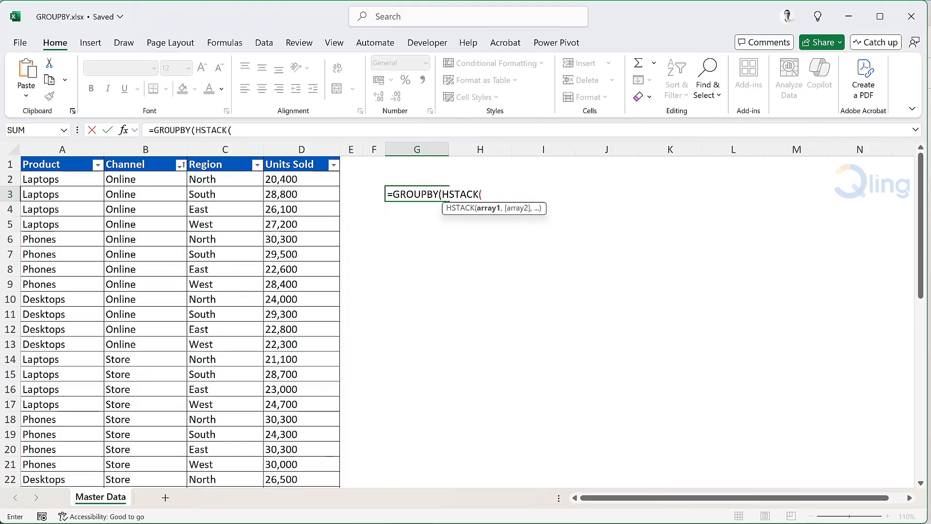
type("A1:A25")
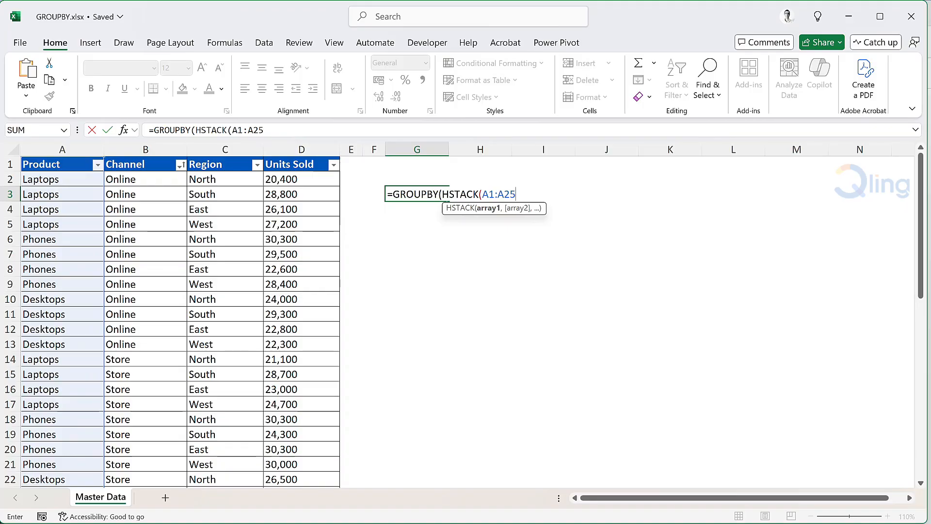
type(",")
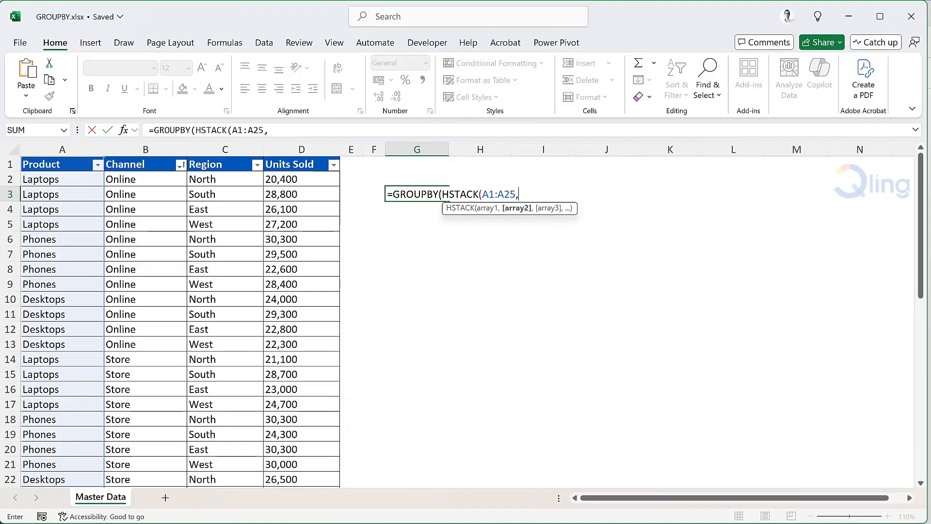
type("B1:B")
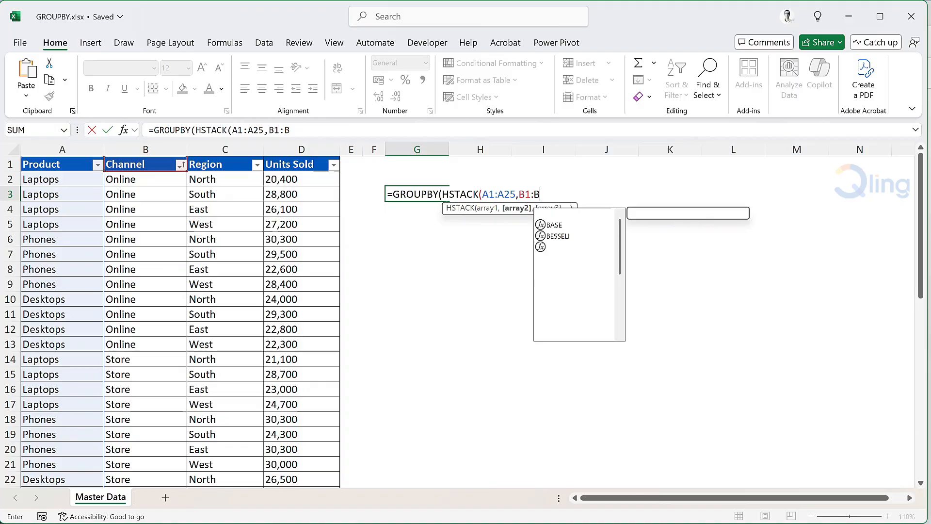
type("25")
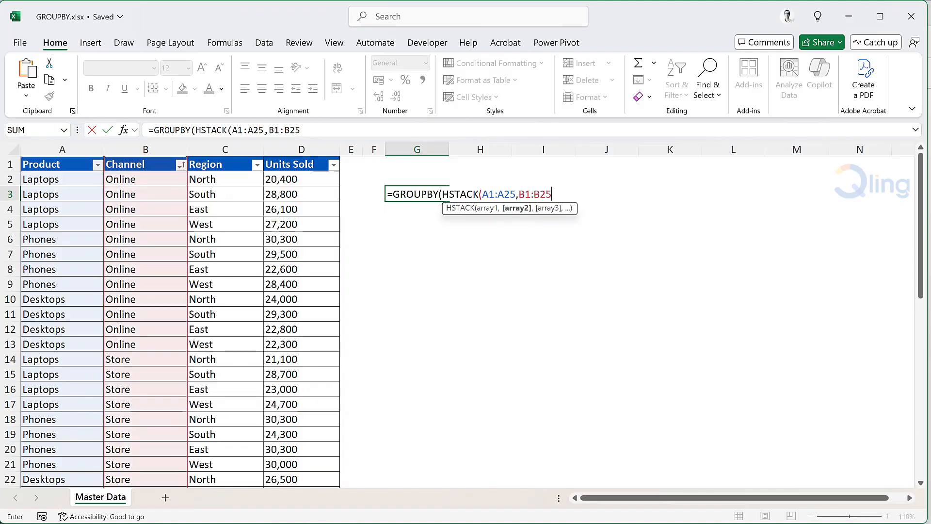
type(")")
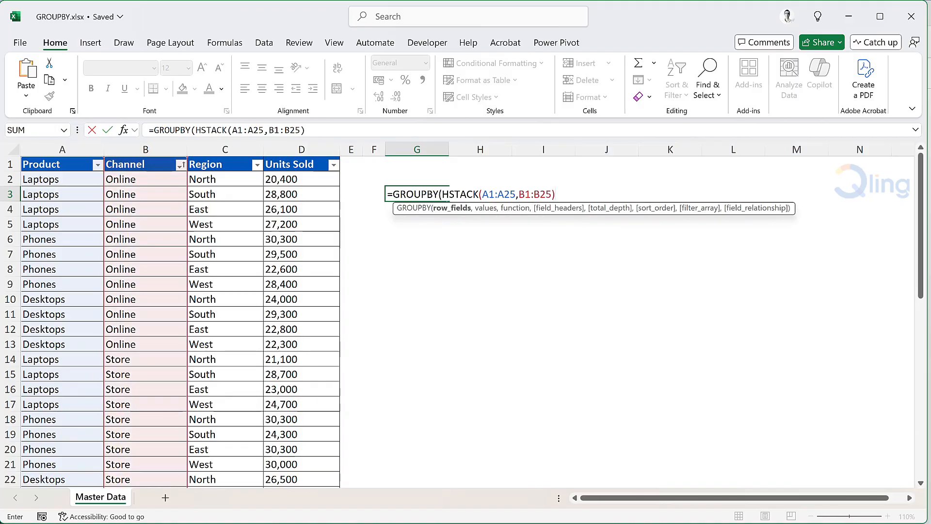
Step: Complete the G3 formula with values D1:D25, function SUM, field_headers 3 (Yes and show) and total_depth 2 (Grand and subtotals)
type(",D")
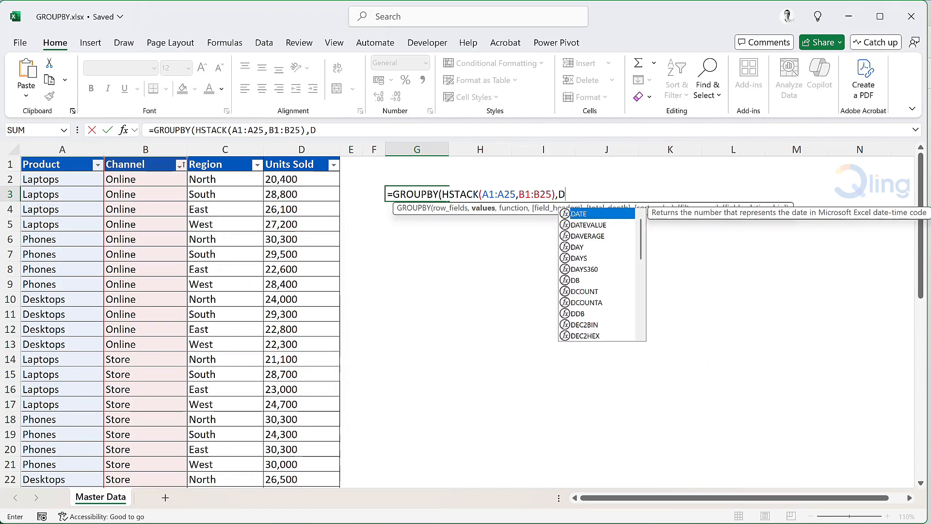
type("1:D25")
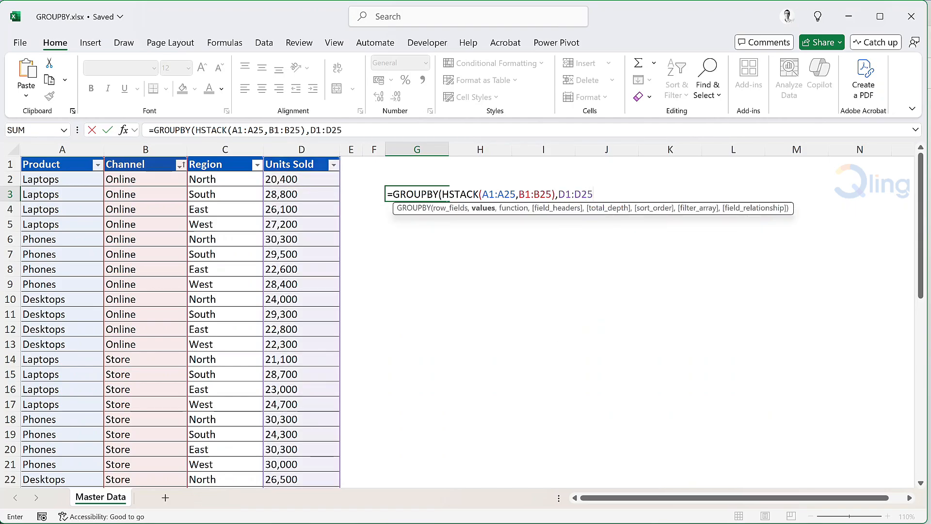
type(",")
key("Tab")
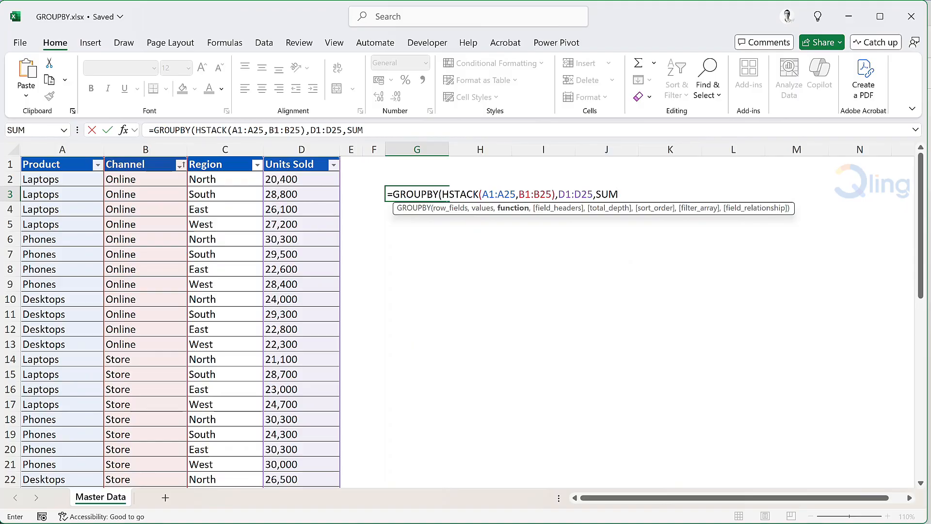
type(",")
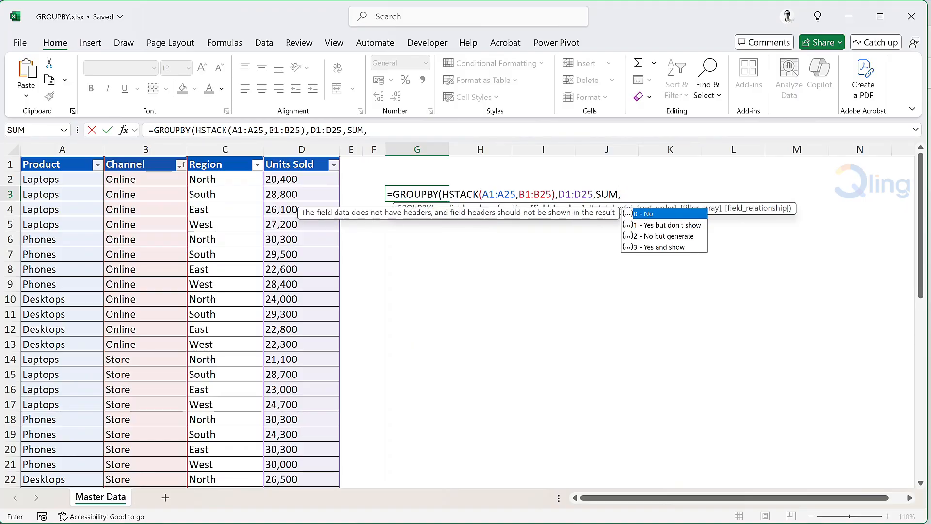
type("3,")
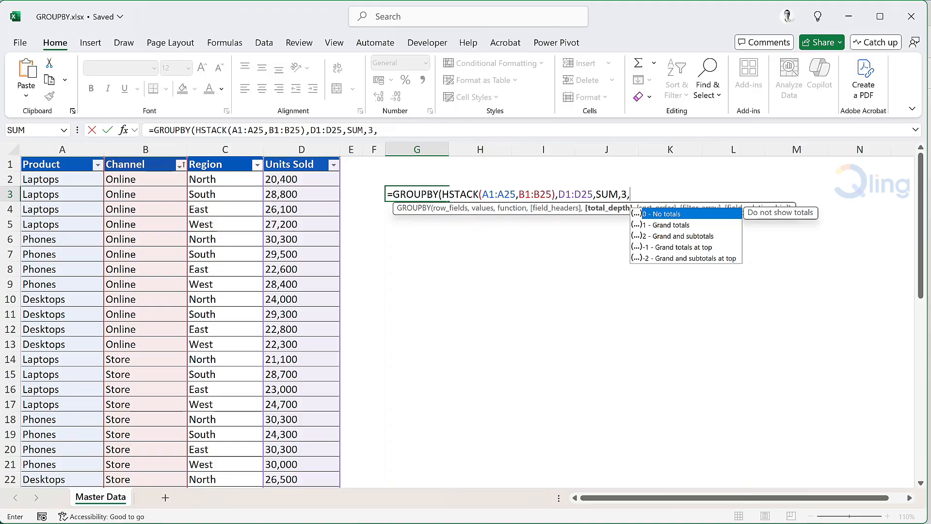
type("2)")
key("Return")
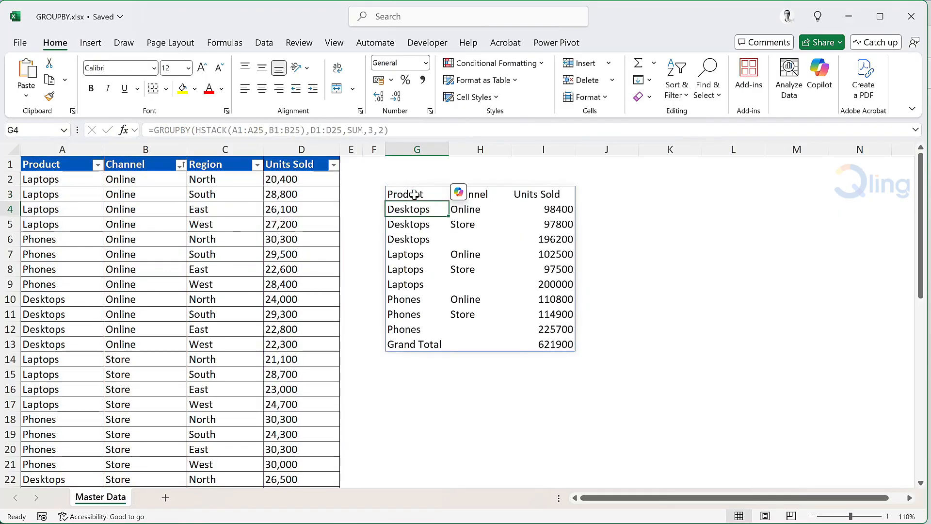
left_click(758, 248)
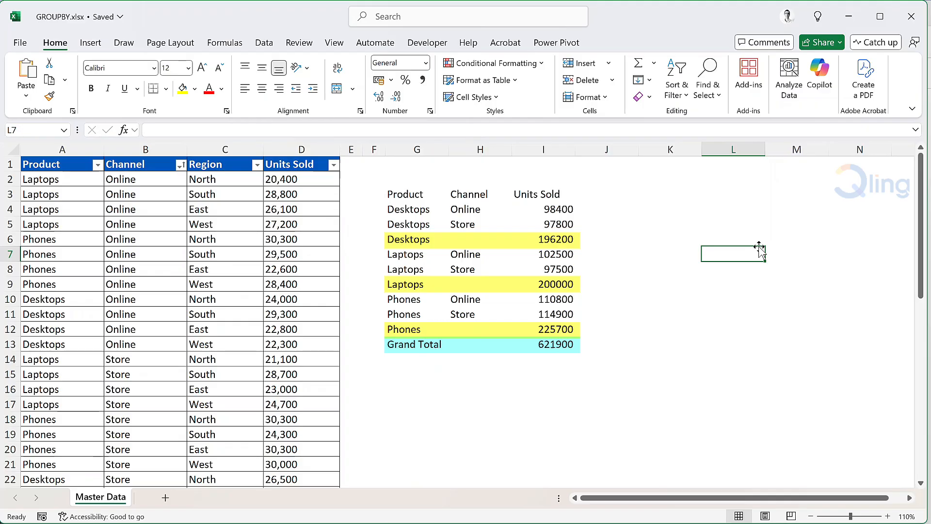
Step: Change the total_depth argument of the G3 formula to -2 (Grand and subtotals at top)
left_click(418, 194)
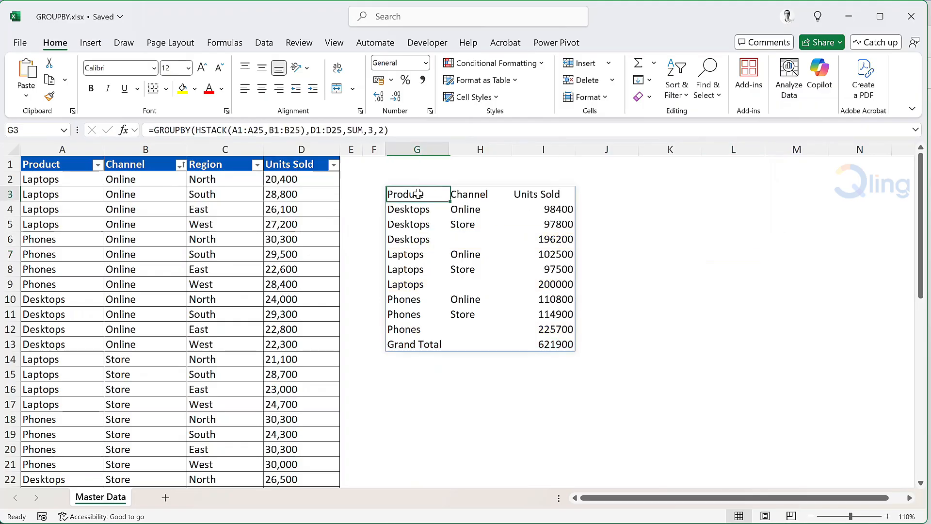
key("F2")
key("BackSpace")
key("BackSpace")
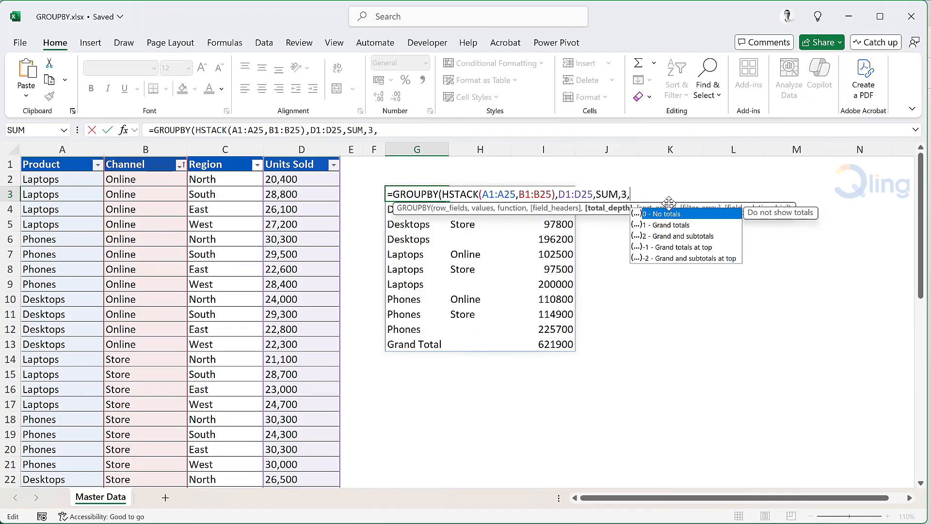
type("-2")
key("Return")
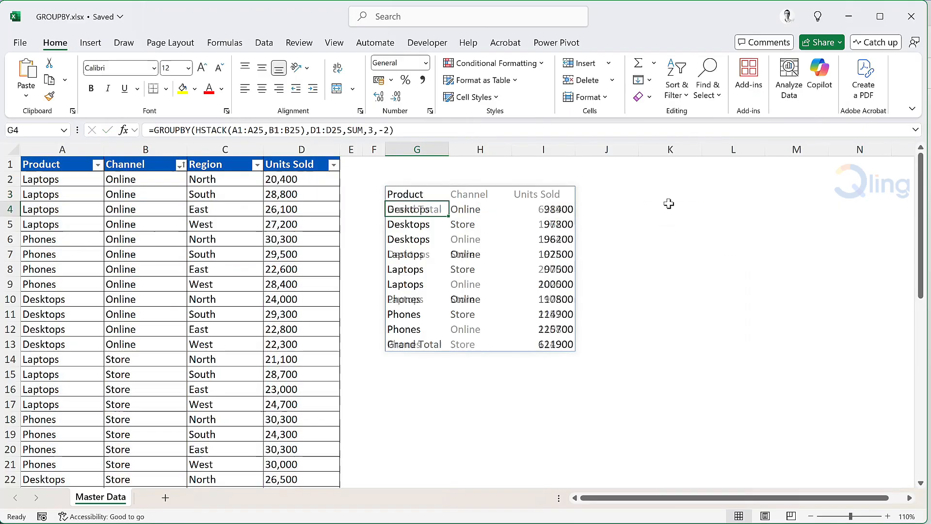
left_click(654, 228)
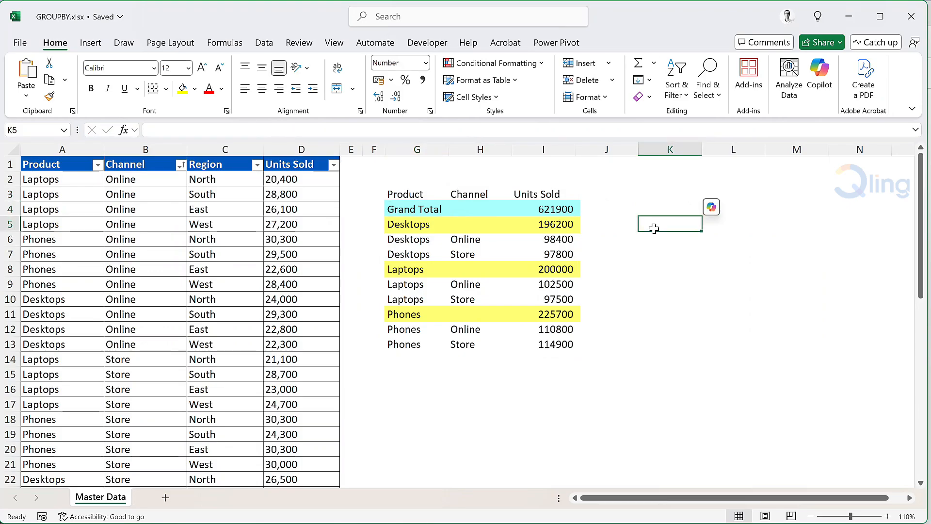
Step: Delete the G3 formula and start a new GROUPBY there with row fields A1:A25, values D1:D25 and function SUM
left_click(408, 194)
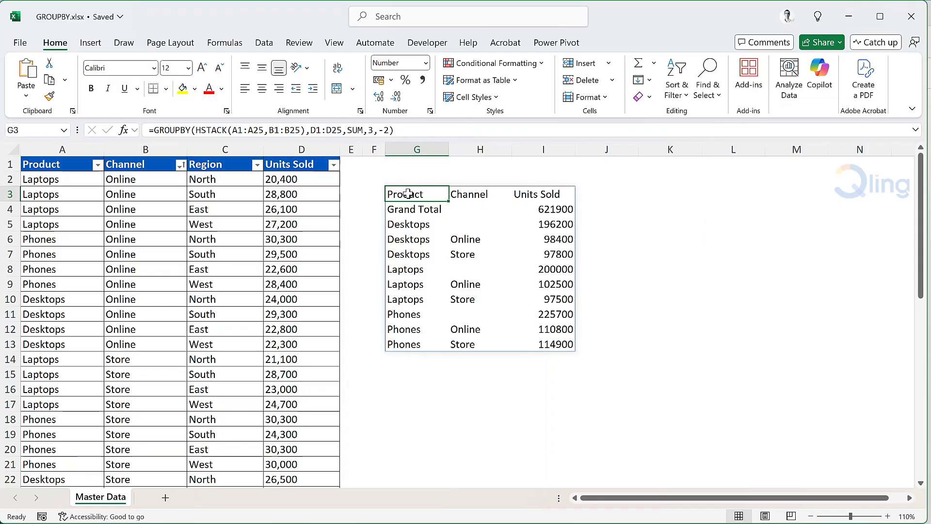
key("Delete")
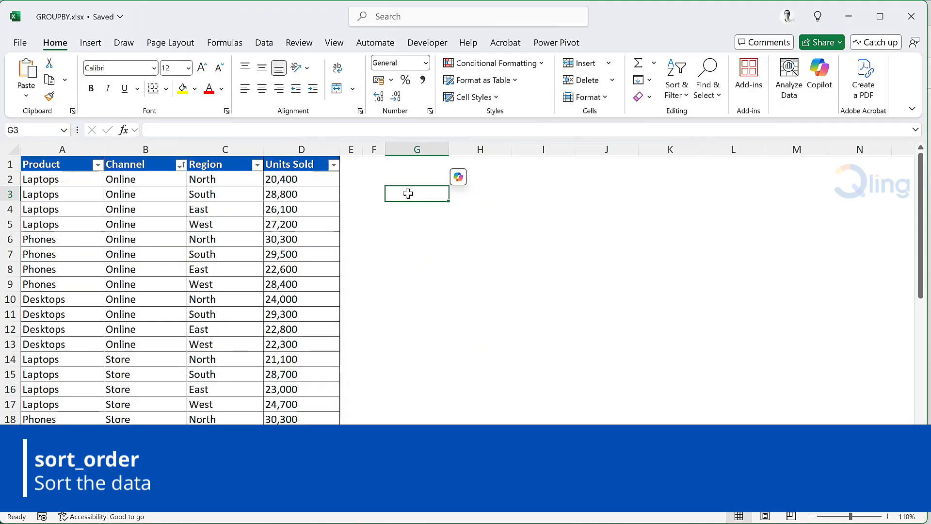
type("=group")
key("Tab")
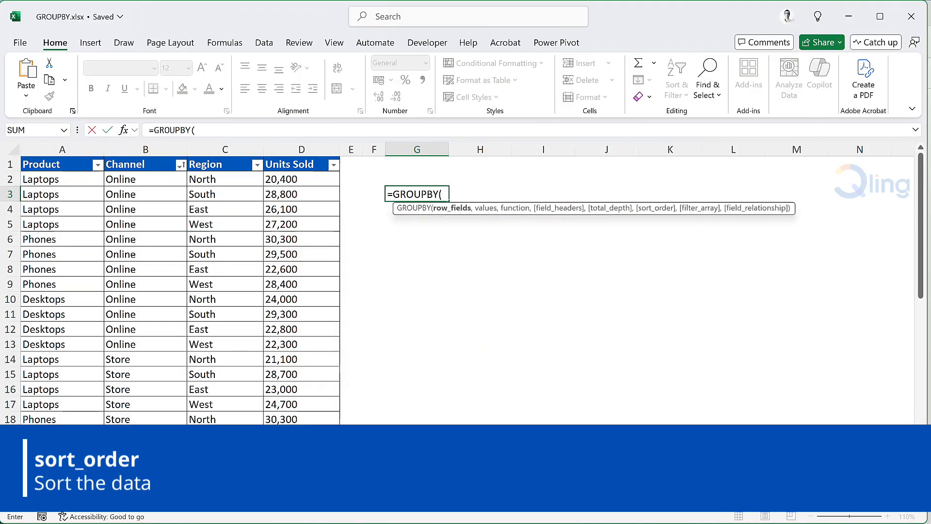
type("A")
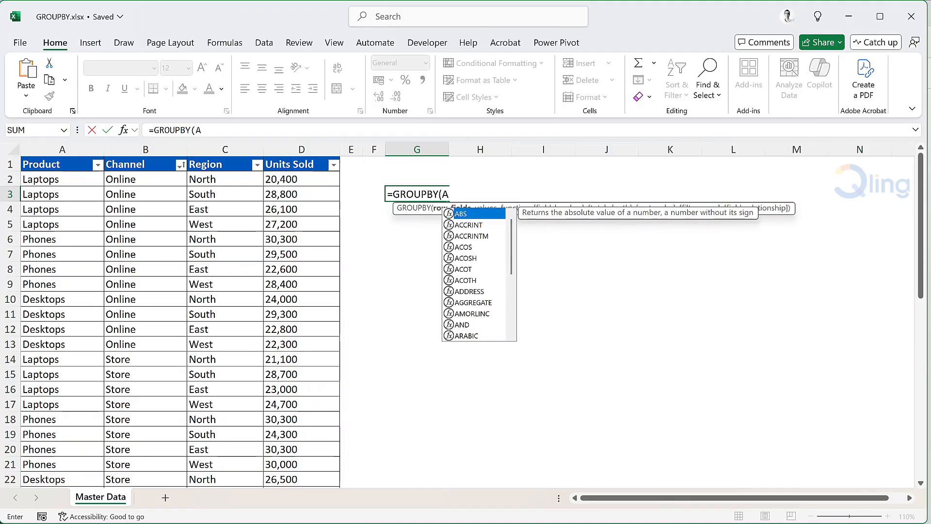
type("1:A25")
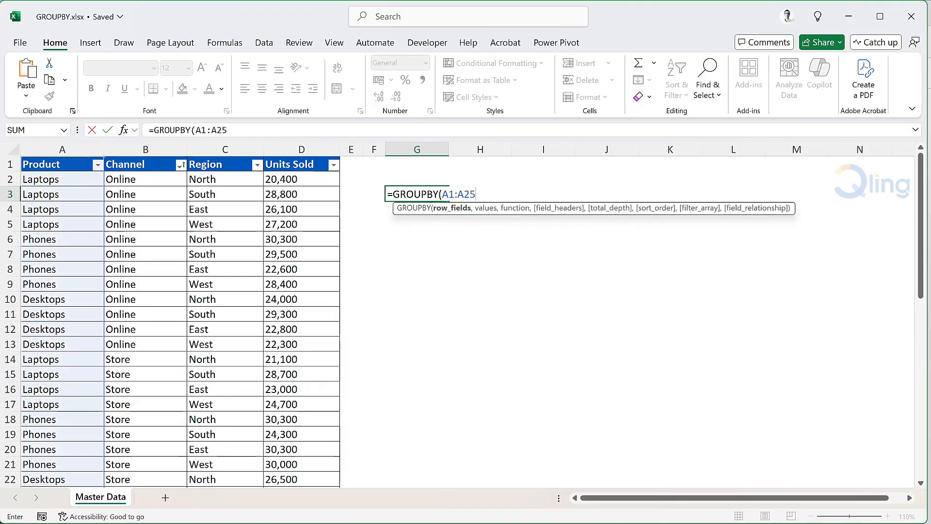
type(",D1:")
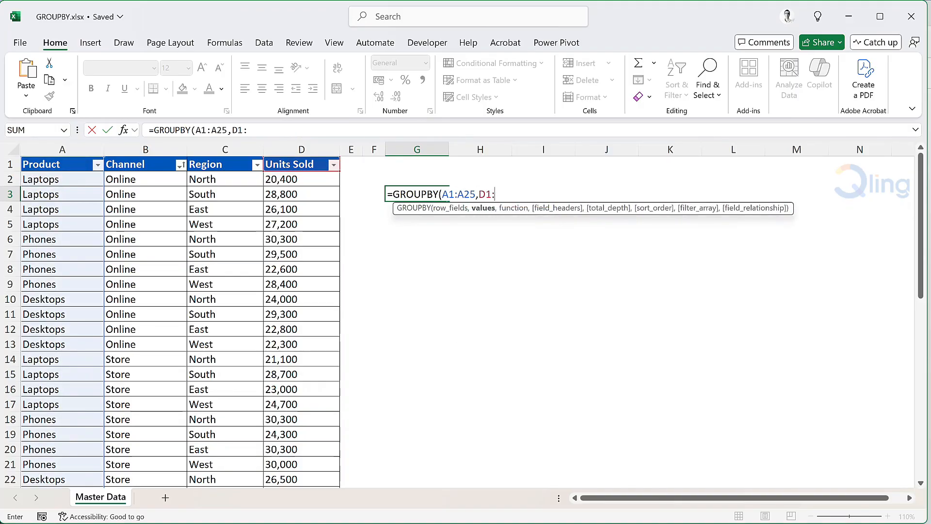
type("D25,Sum")
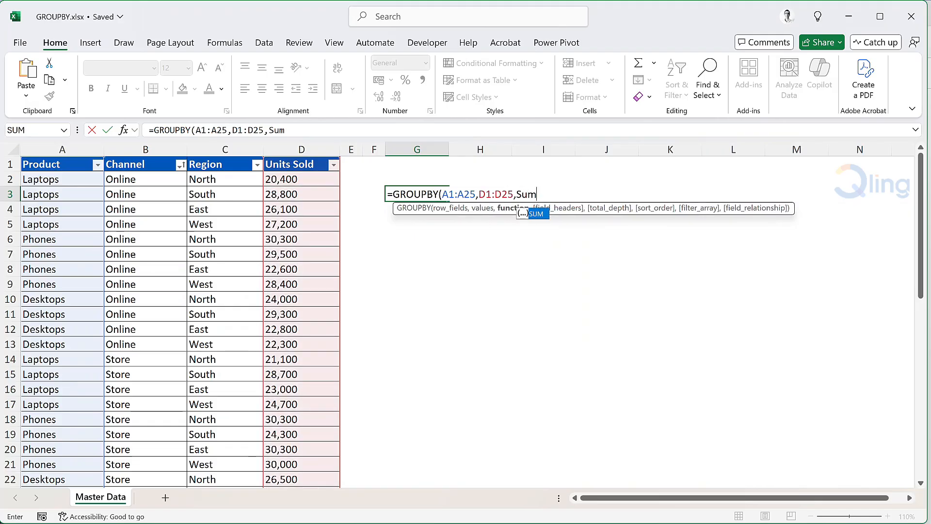
key("Tab")
Step: Complete the G3 formula with field_headers 3 (Yes and show), total_depth 1 (Grand totals) and sort_order 2
type(",")
type("3")
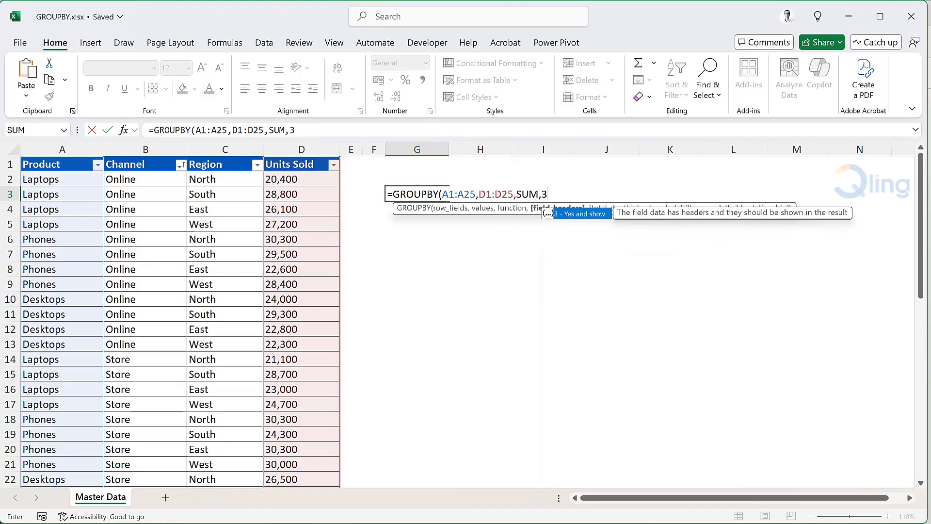
type(",1")
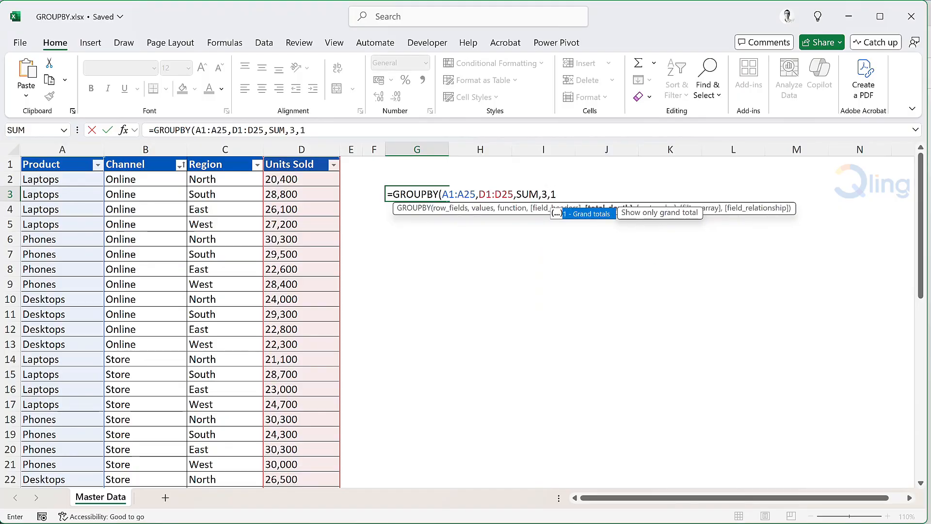
type(",")
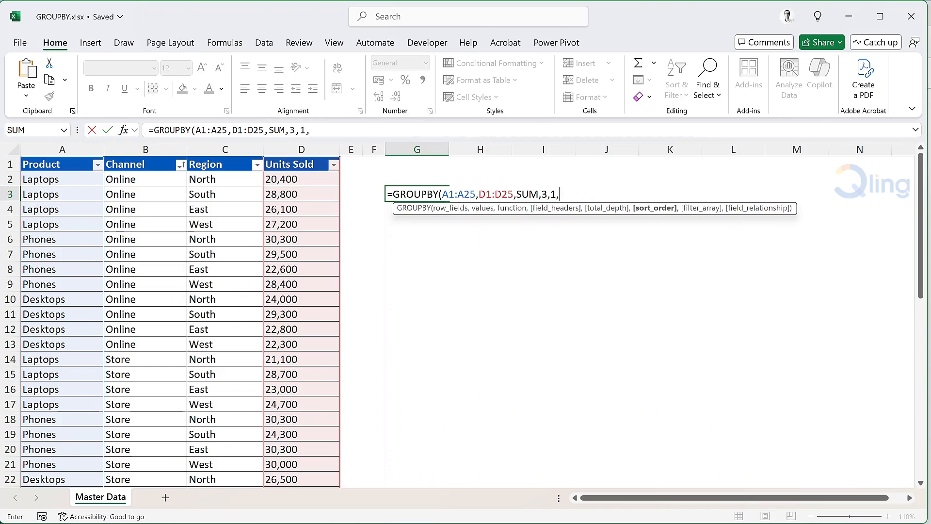
type("2)")
key("Return")
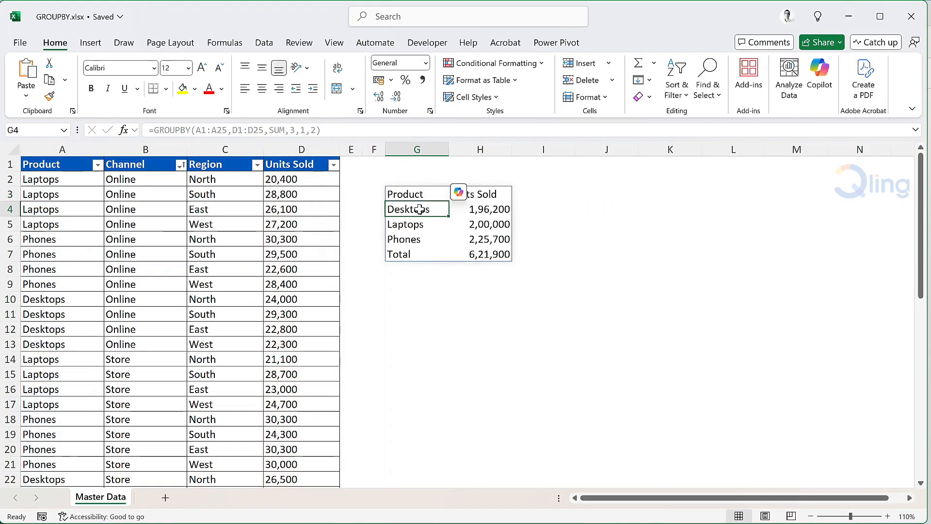
left_click(481, 285)
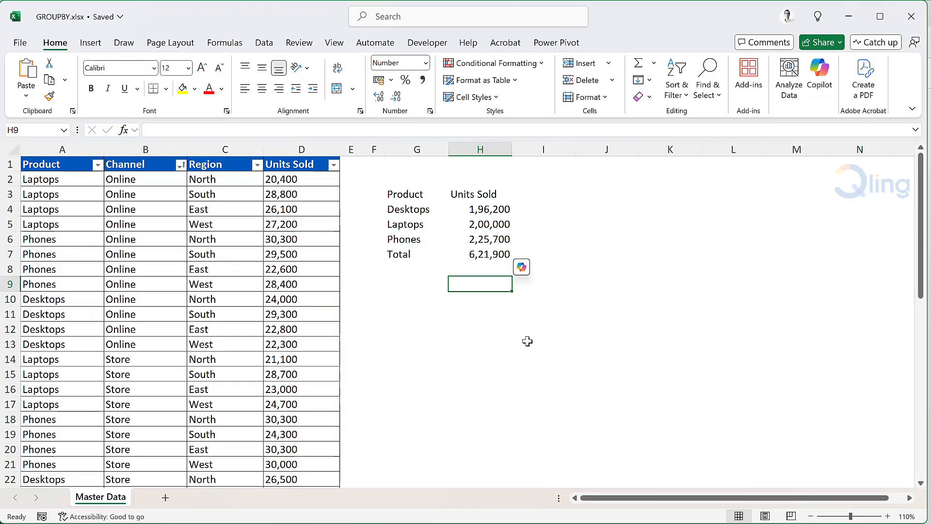
Step: Change the sort_order argument of the G3 formula to -2 to sort the products by units sold in descending order
double_click(410, 194)
key("End")
key("Left")
key("Left")
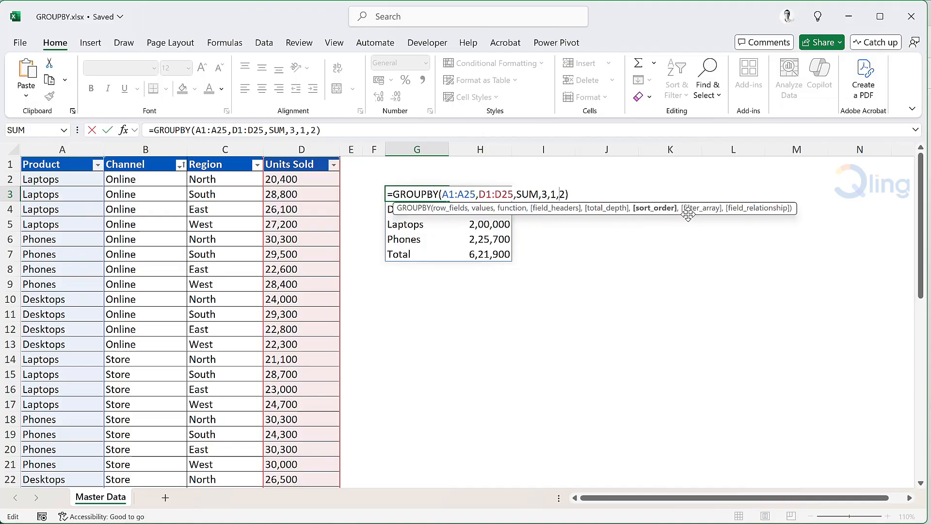
type("-")
key("Return")
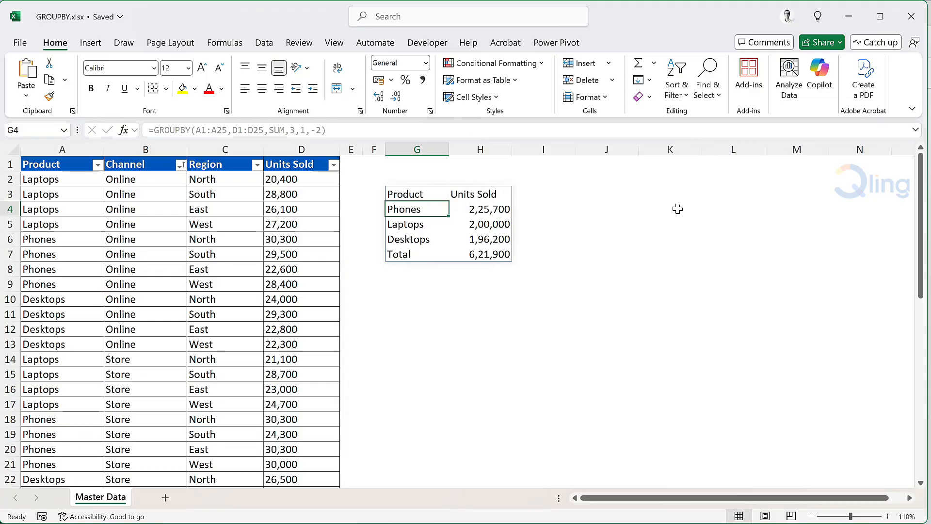
Step: Add the filter_array argument A1:A25="Laptops" to the G3 formula so only laptops are summarised
left_click(418, 194)
key("F2")
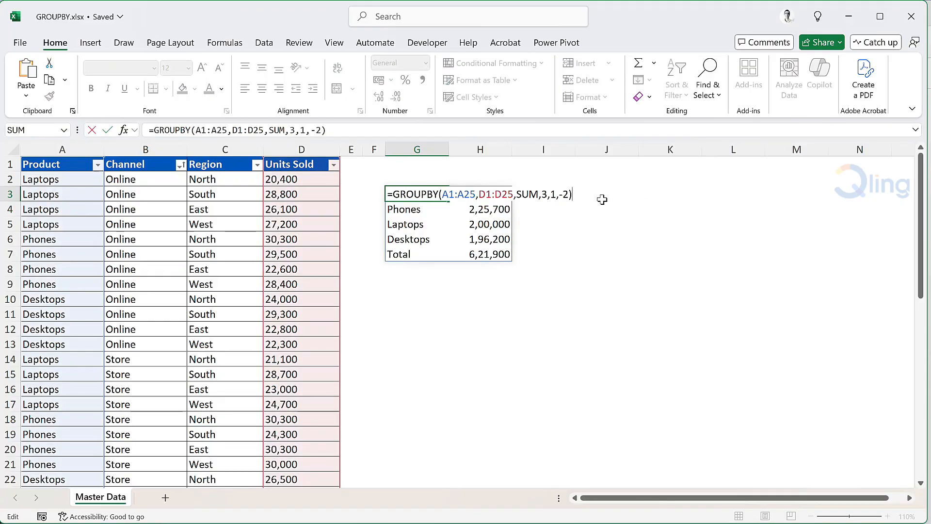
key("BackSpace")
type(",")
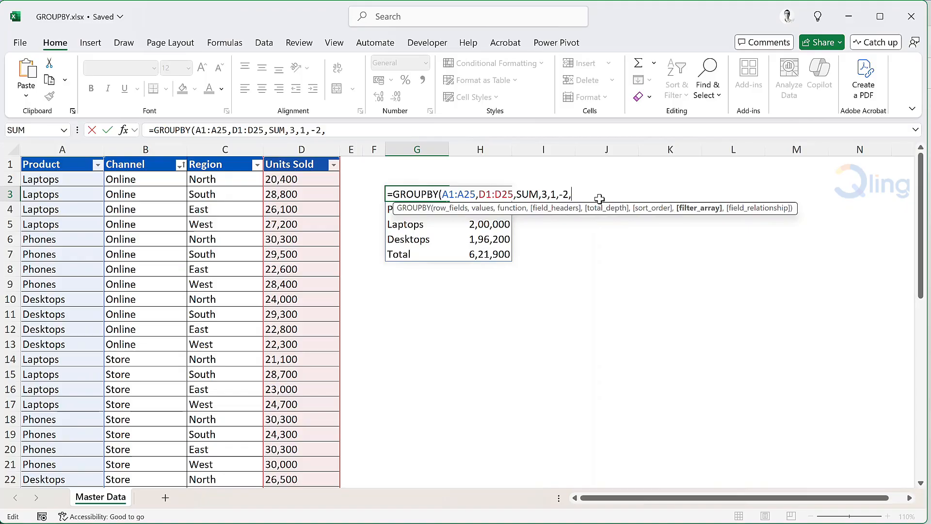
type("A1:A25=")
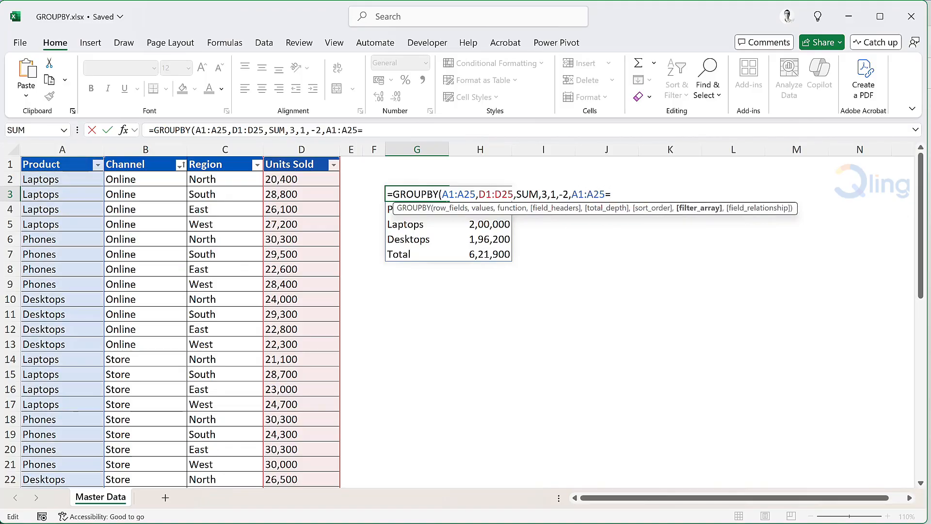
type("\"Laptops")
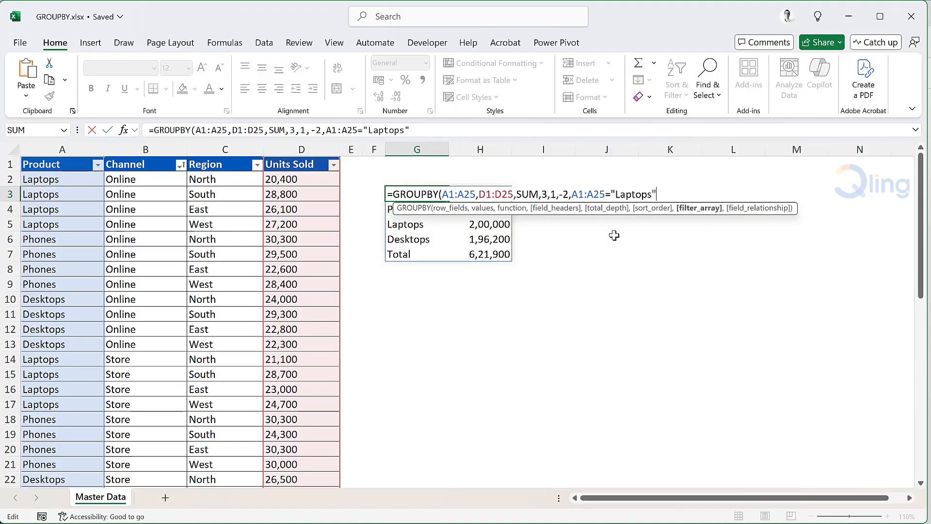
type(")")
key("Return")
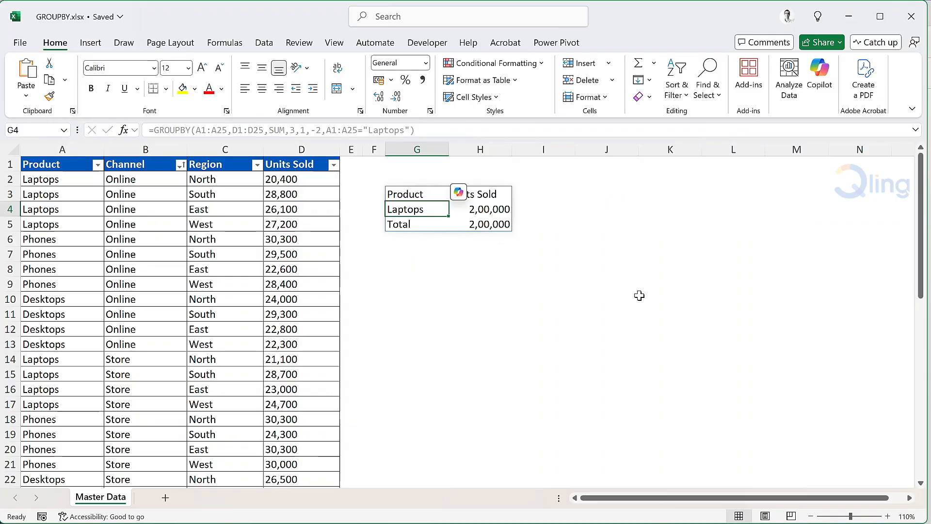